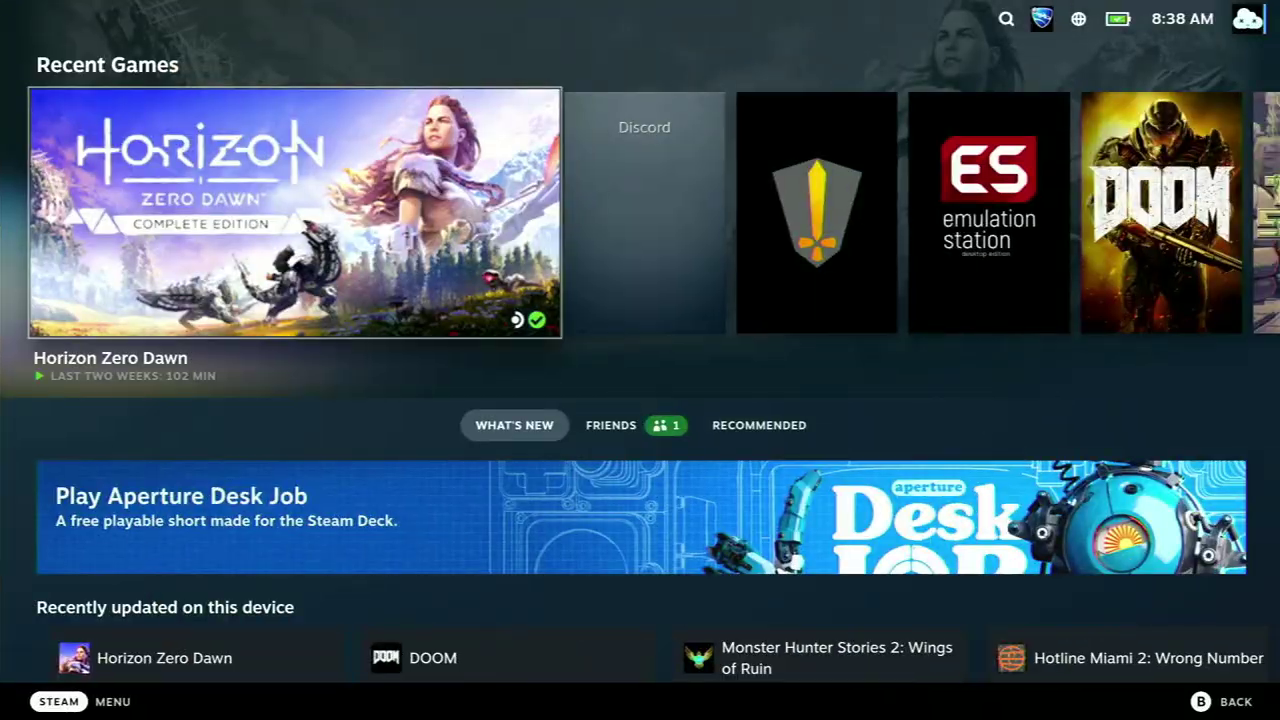
# Step: Switch the Steam Deck from gaming mode to desktop mode
pyautogui.hotkey('ctrl', '1')
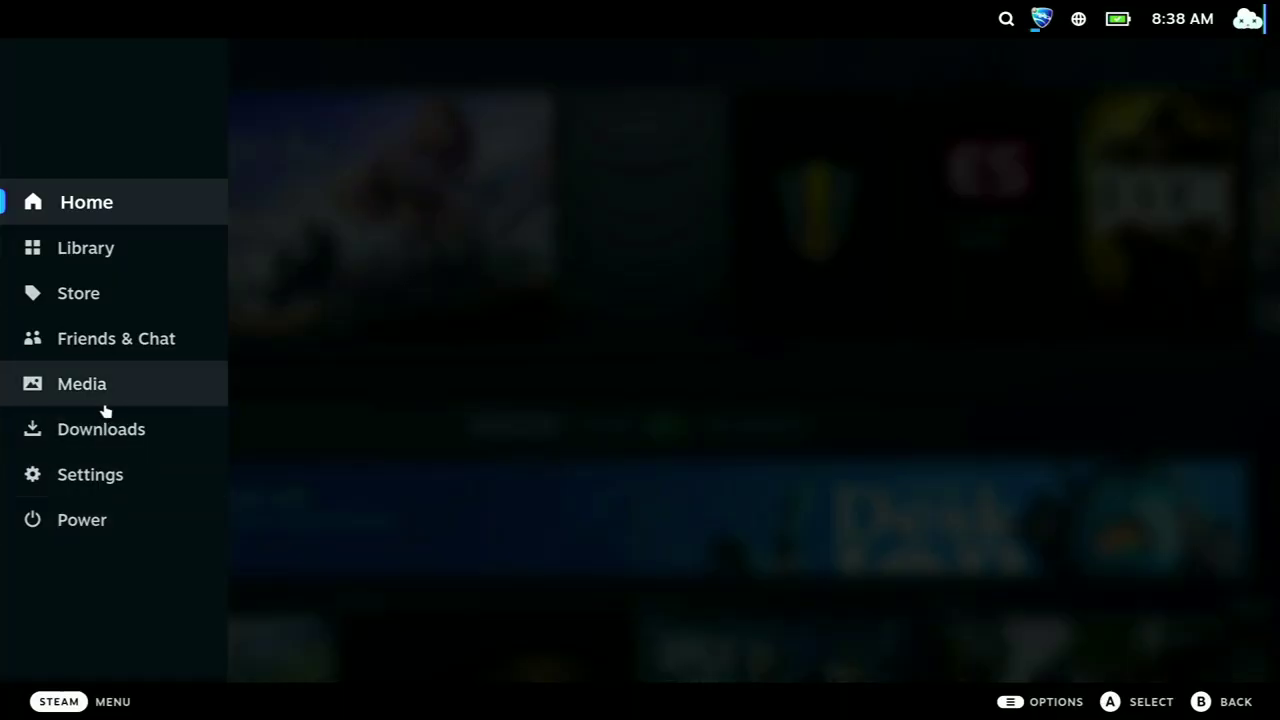
pyautogui.click(85, 520)
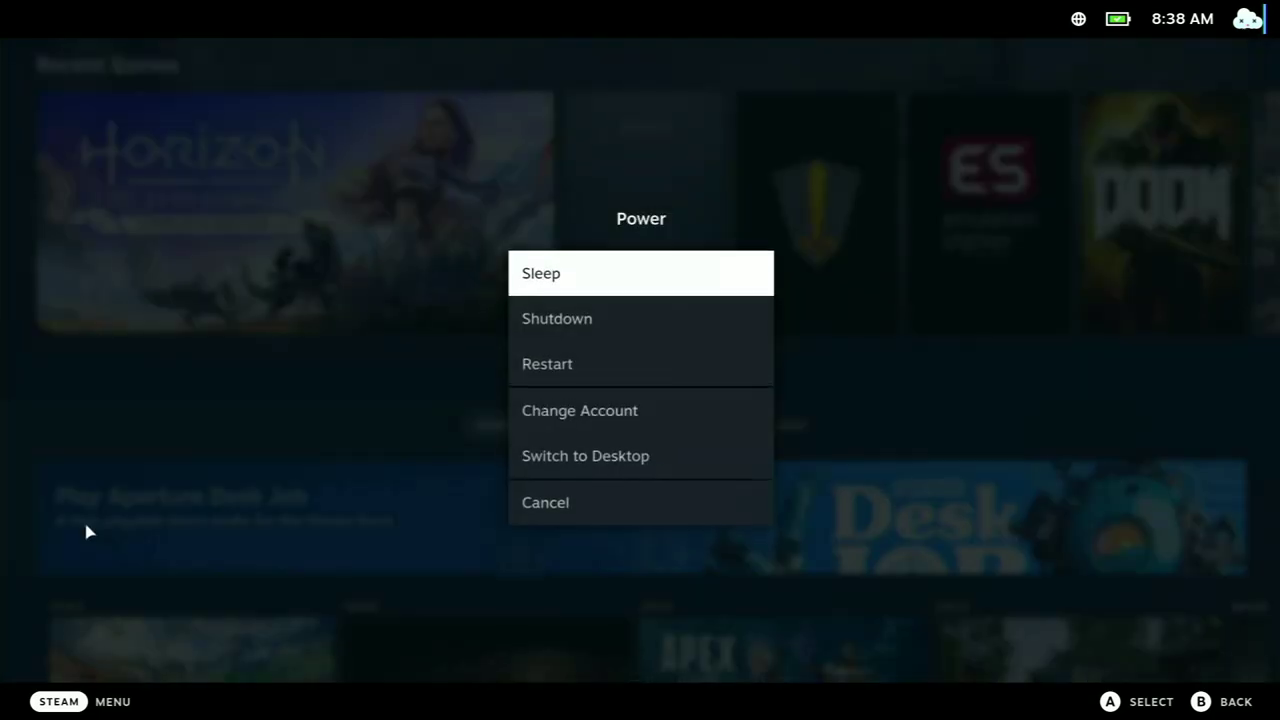
pyautogui.click(575, 454)
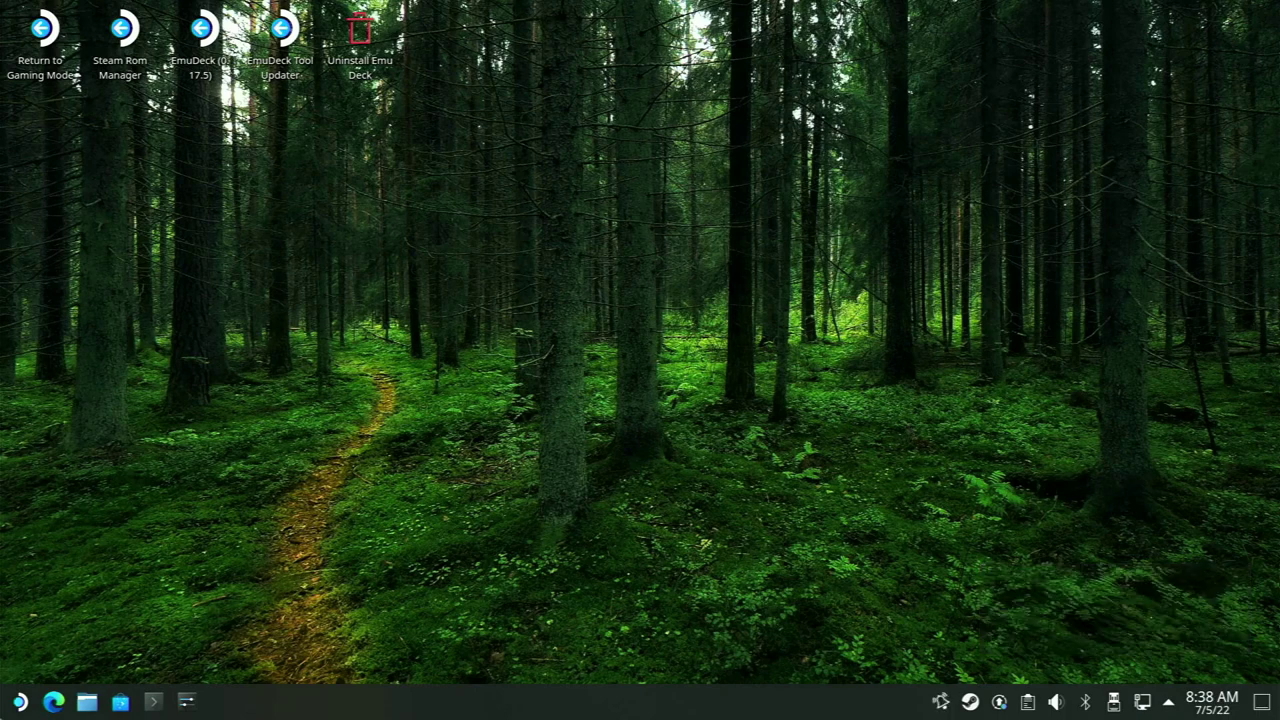
# Step: View the favorite applications in the desktop's application launcher, and close the launcher
pyautogui.click(20, 701)
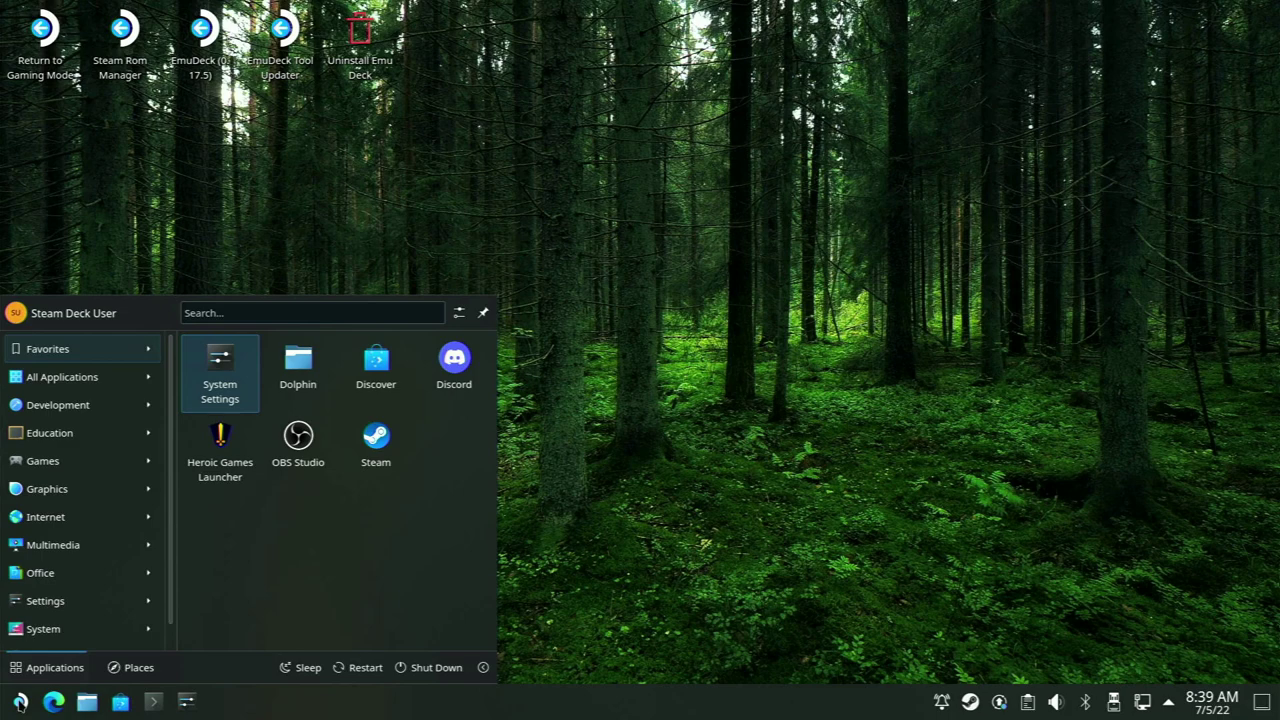
pyautogui.click(20, 700)
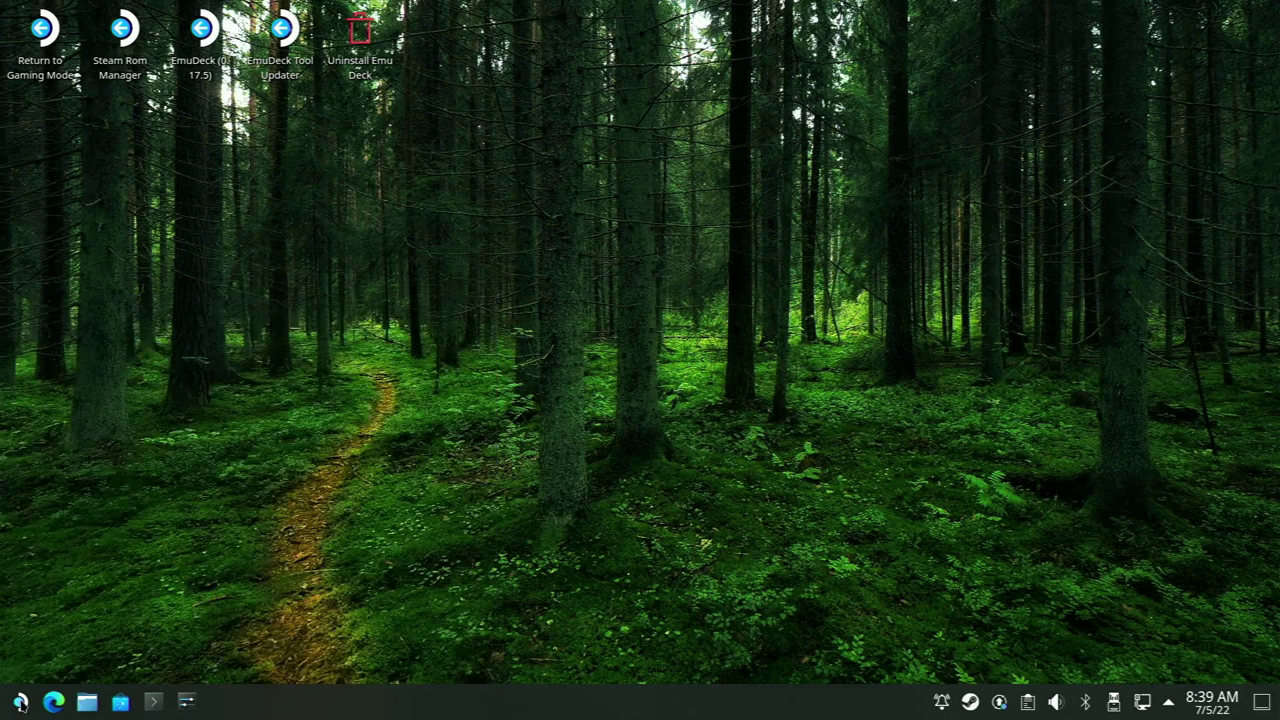
# Step: Open the Dolphin file manager, widen its window, and delete all items in the Downloads folder
pyautogui.click(88, 703)
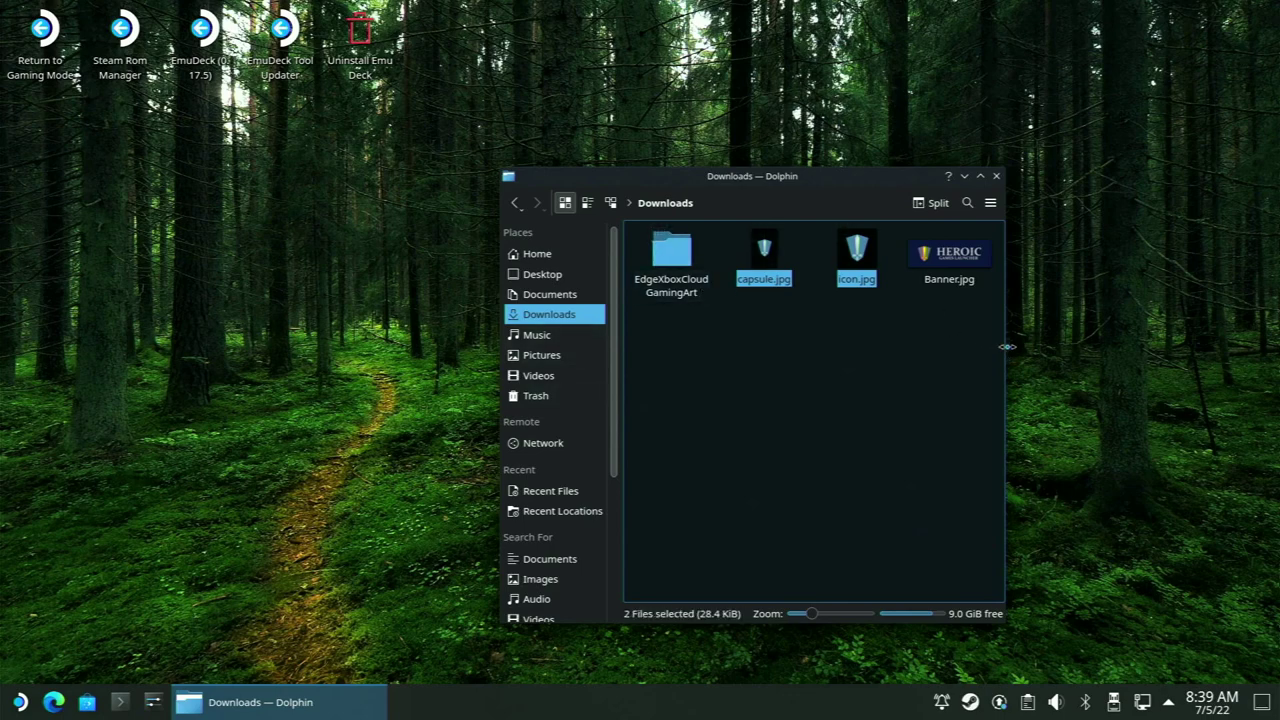
pyautogui.moveTo(1007, 347); pyautogui.dragTo(1156, 347)
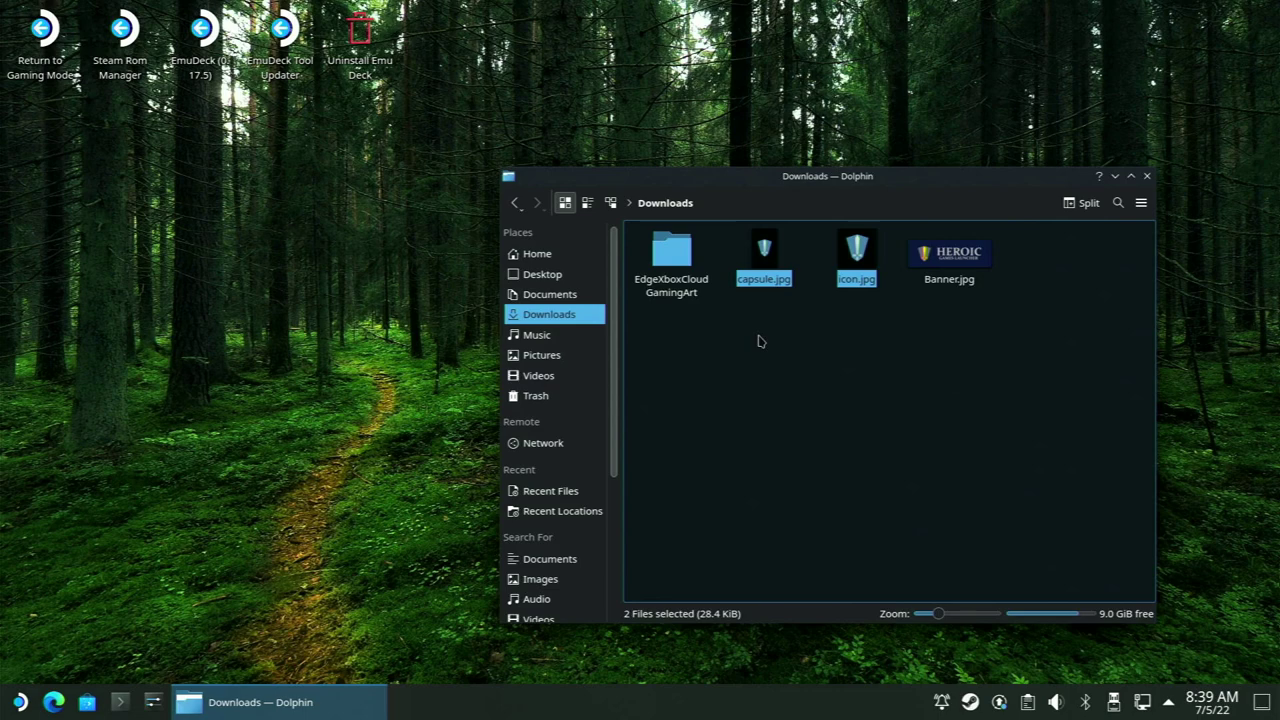
pyautogui.moveTo(1086, 337); pyautogui.dragTo(672, 236)
pyautogui.press('Delete')
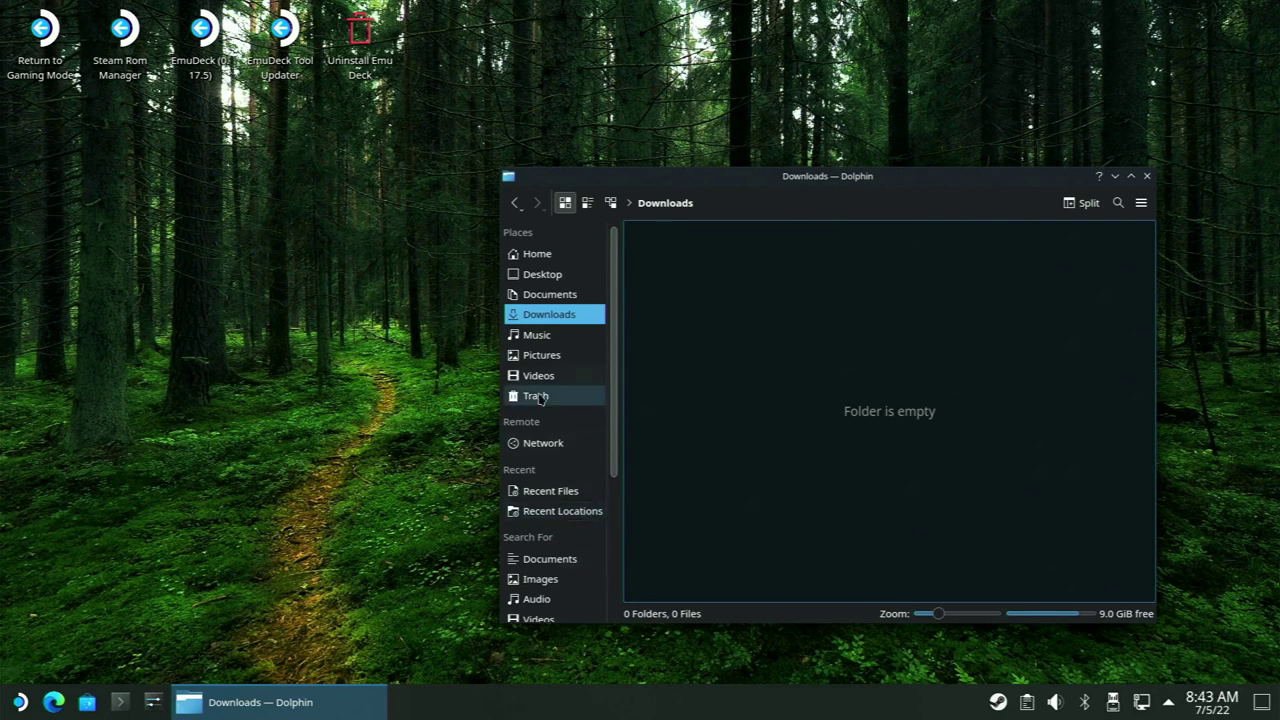
# Step: Browse the network's Shared Folders (SMB), connect to the server at smb://192.168.0.10, and close the file manager
pyautogui.click(546, 446)
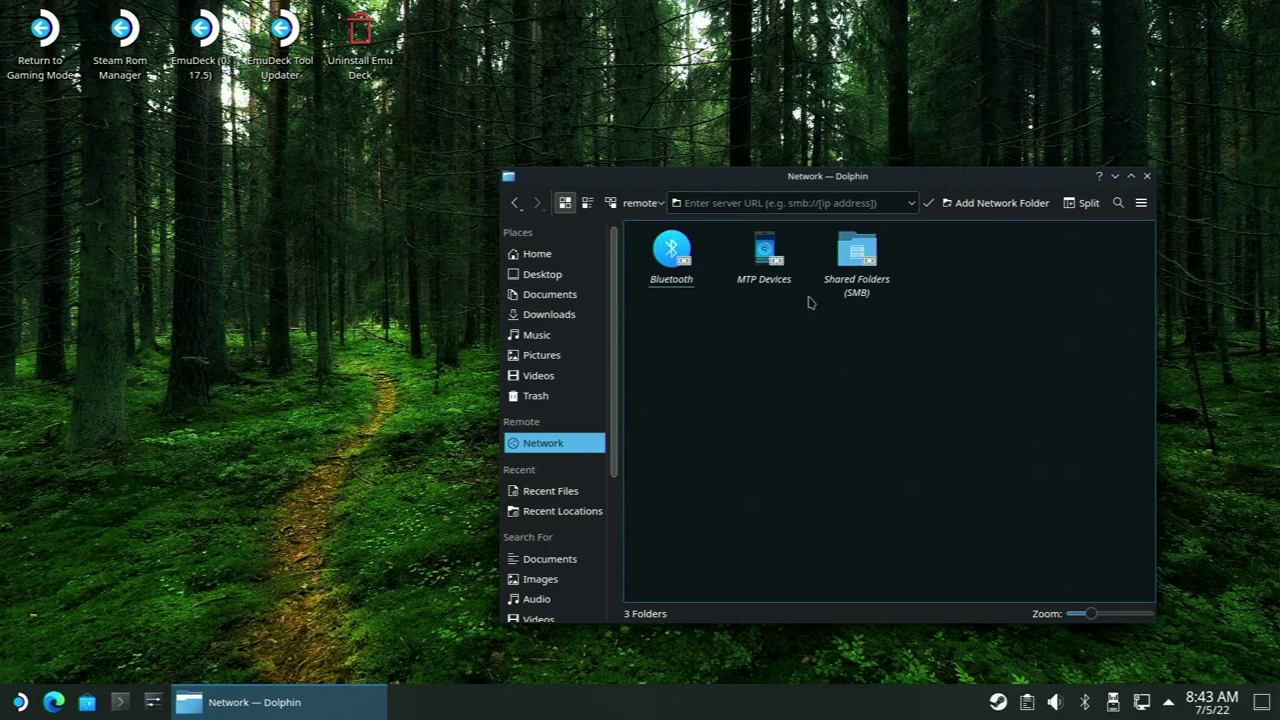
pyautogui.click(840, 293)
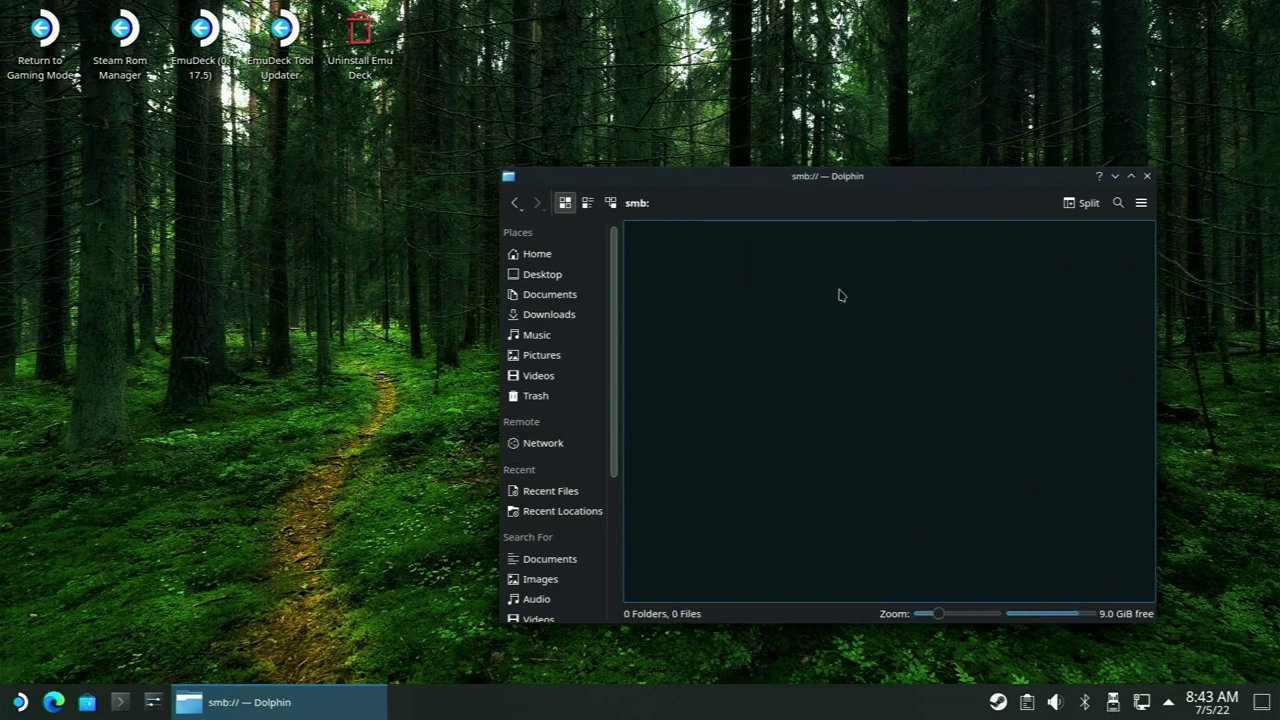
pyautogui.click(781, 207)
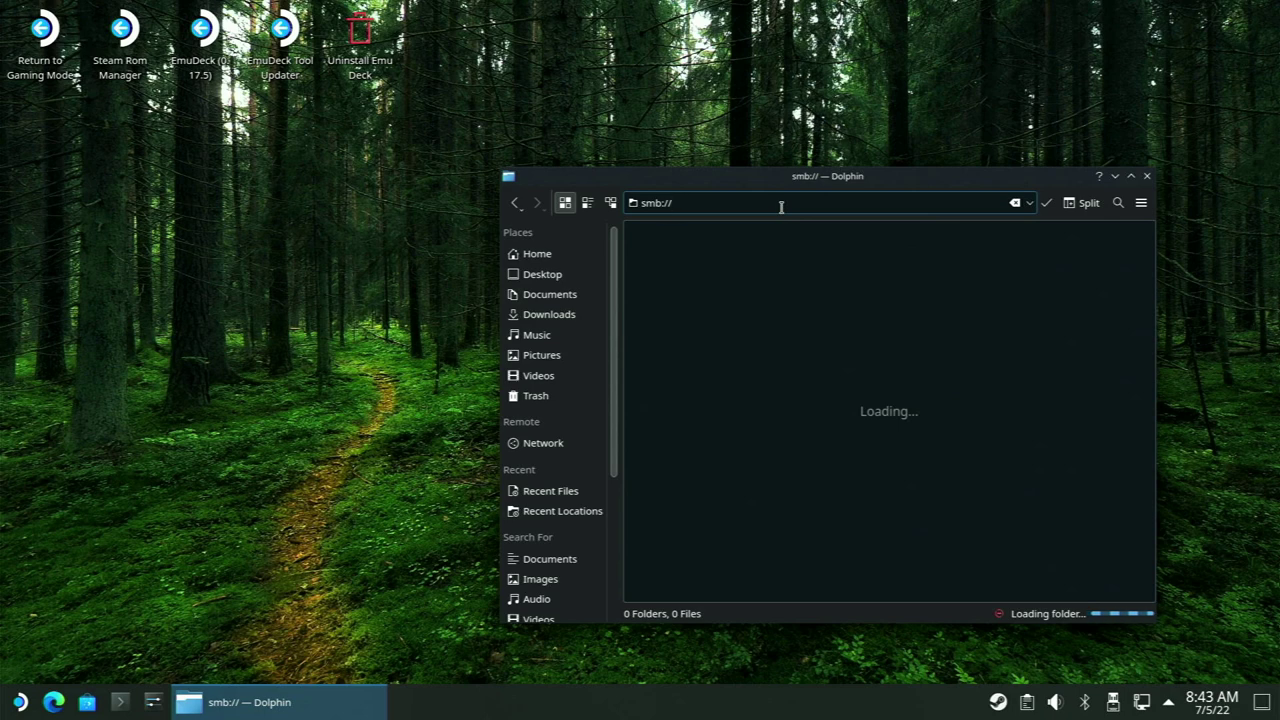
pyautogui.write('192.168.0.10')
pyautogui.press('Return')
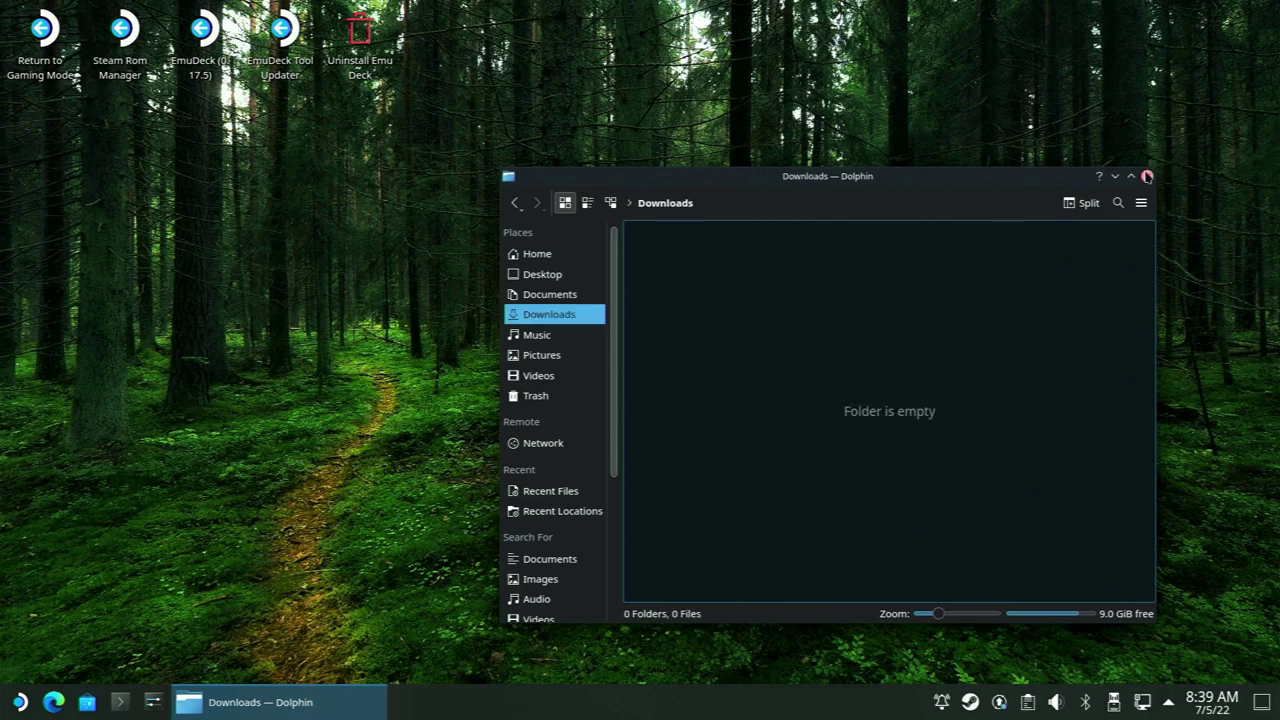
pyautogui.click(1147, 176)
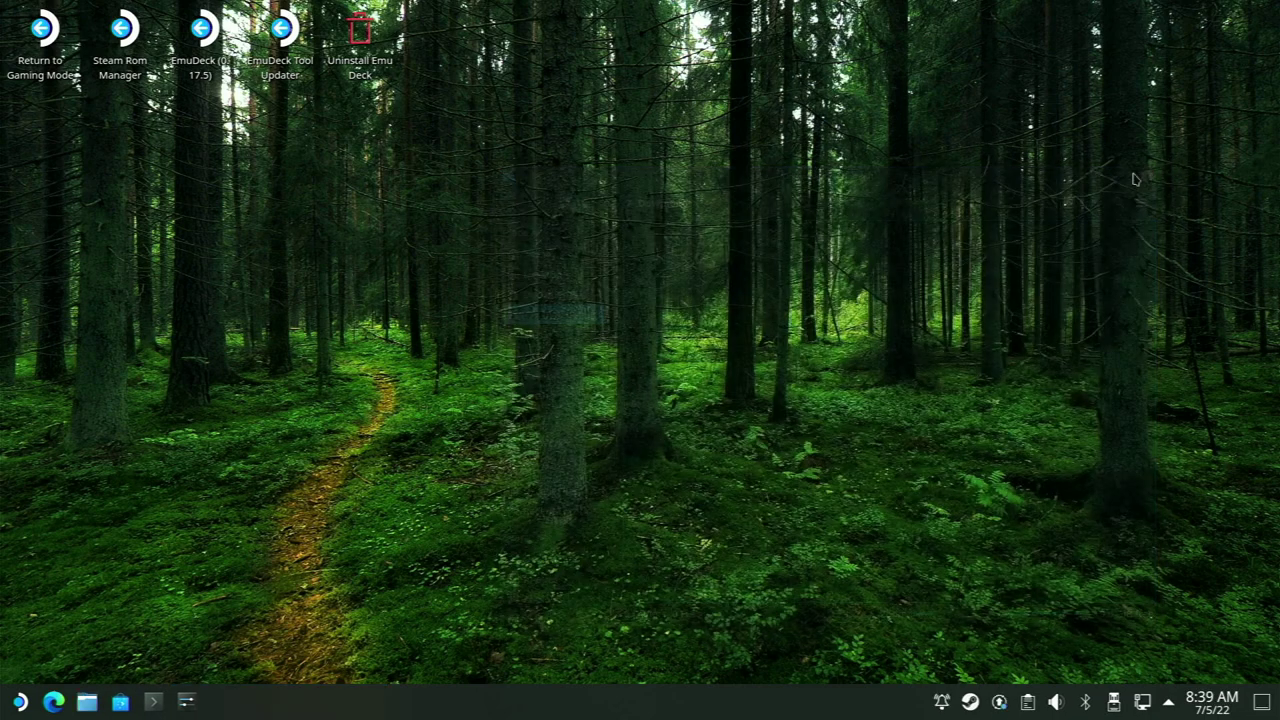
# Step: Browse the featured apps and the Graphics category of Applications in the Discover software center, and close it
pyautogui.click(120, 702)
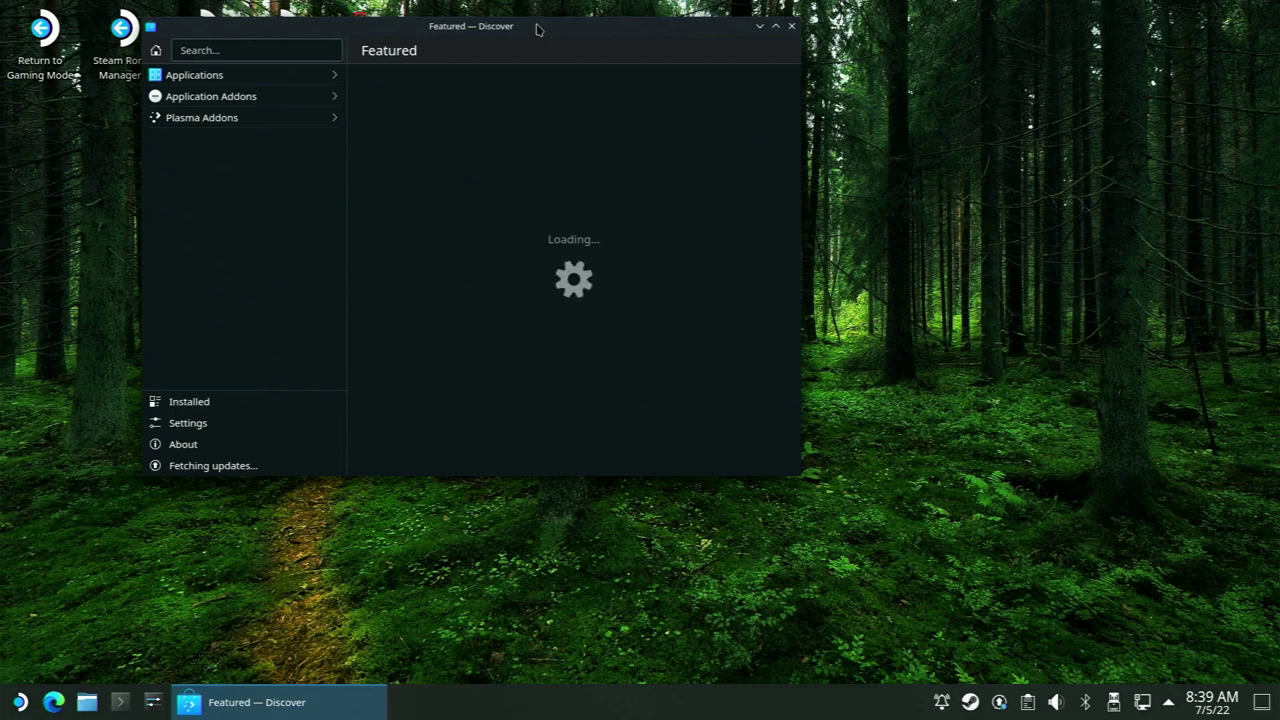
pyautogui.moveTo(536, 29); pyautogui.dragTo(594, 69)
pyautogui.scroll(-2, 688, 234)
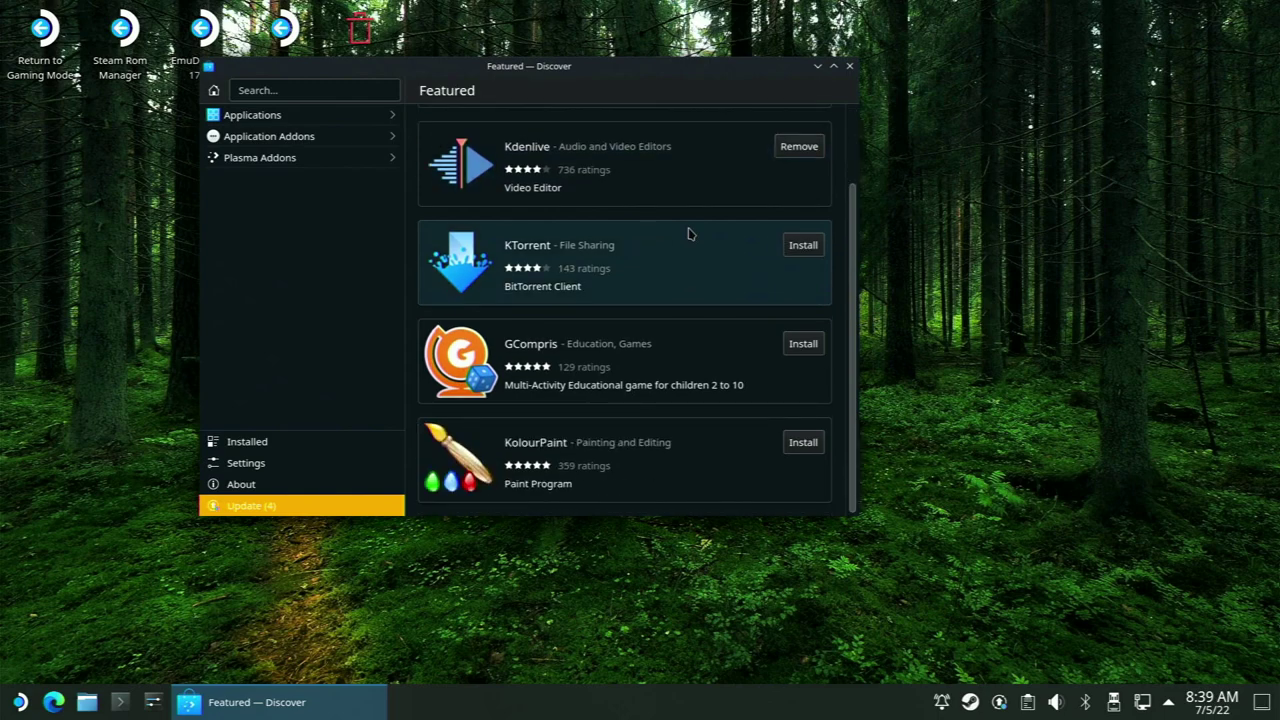
pyautogui.scroll(1, 688, 234)
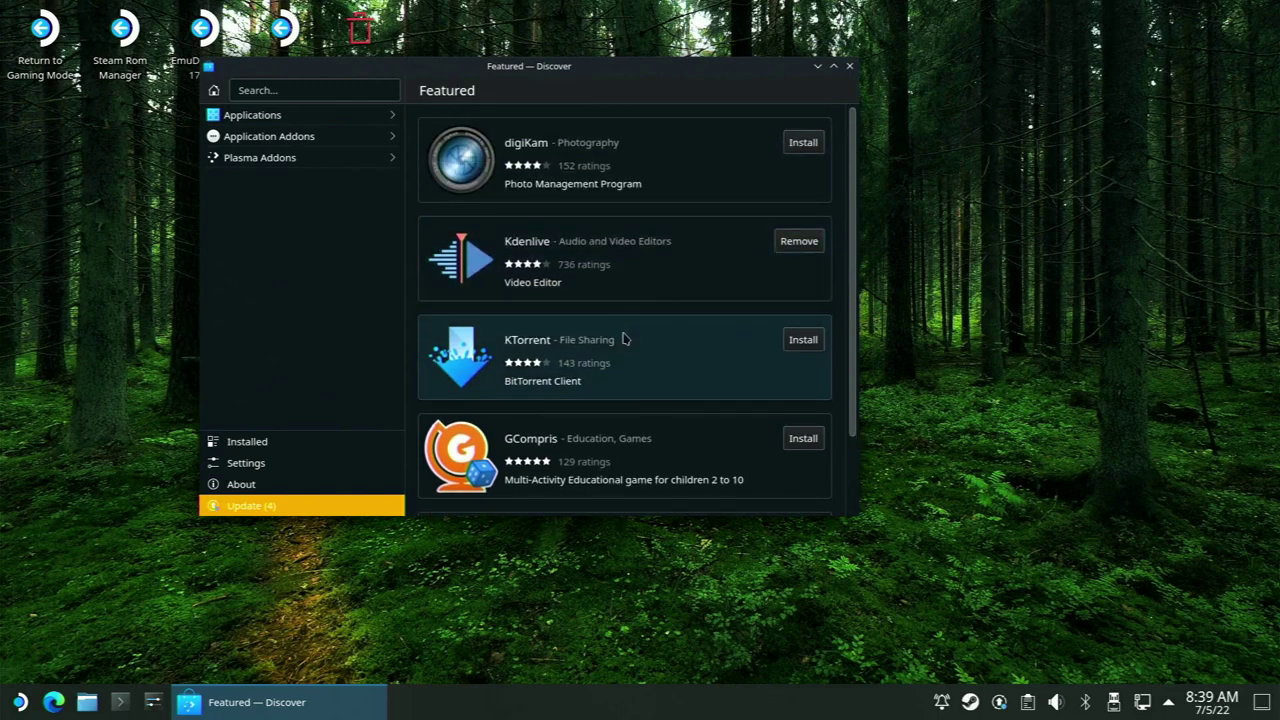
pyautogui.click(385, 117)
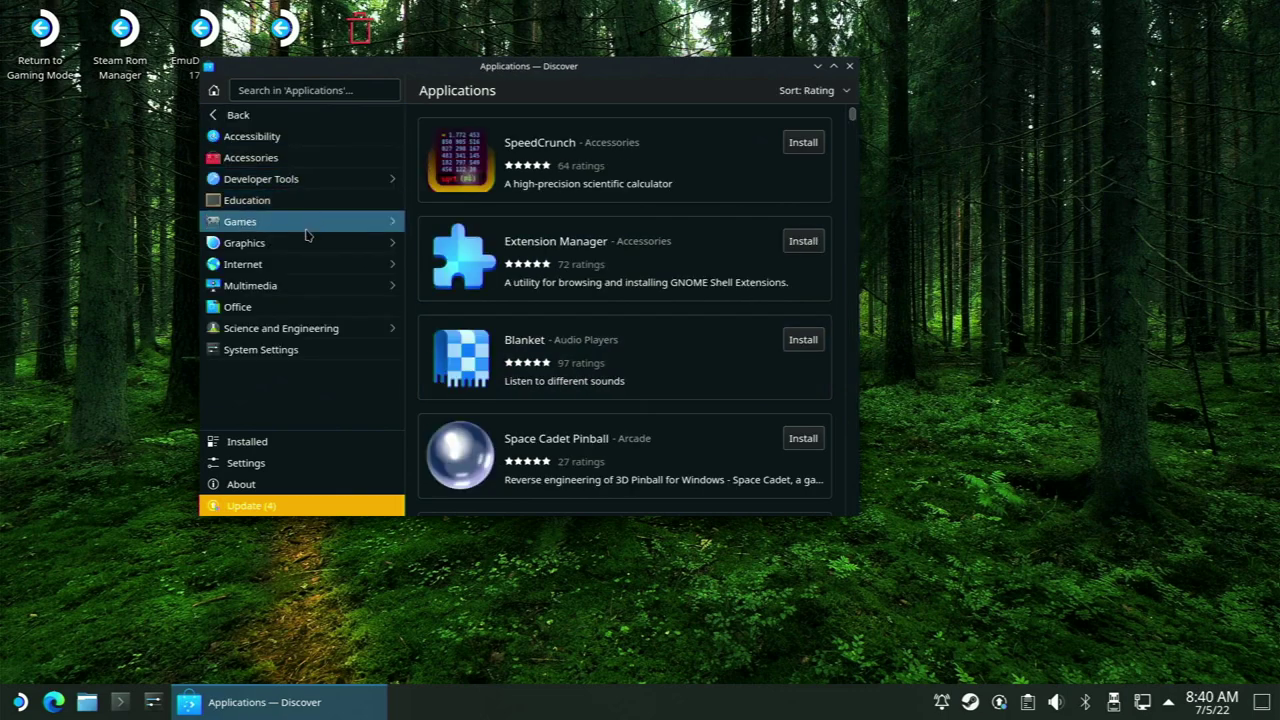
pyautogui.click(292, 249)
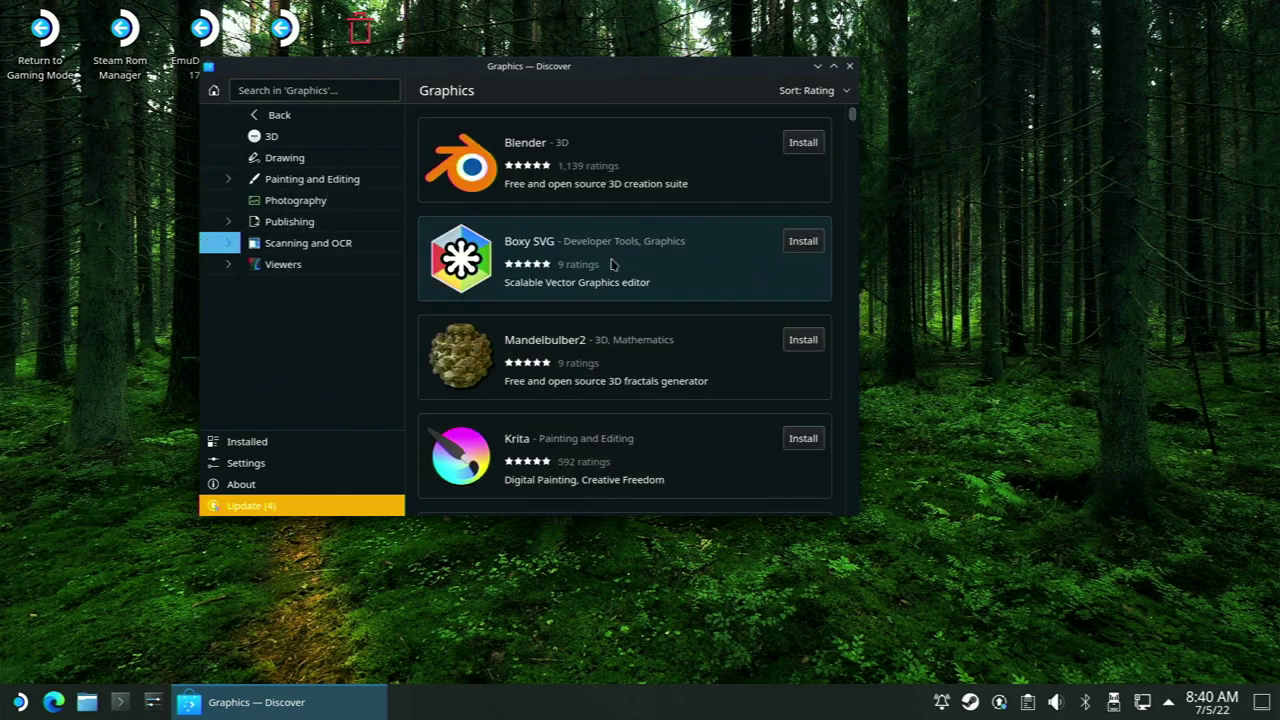
pyautogui.scroll(-3, 673, 264)
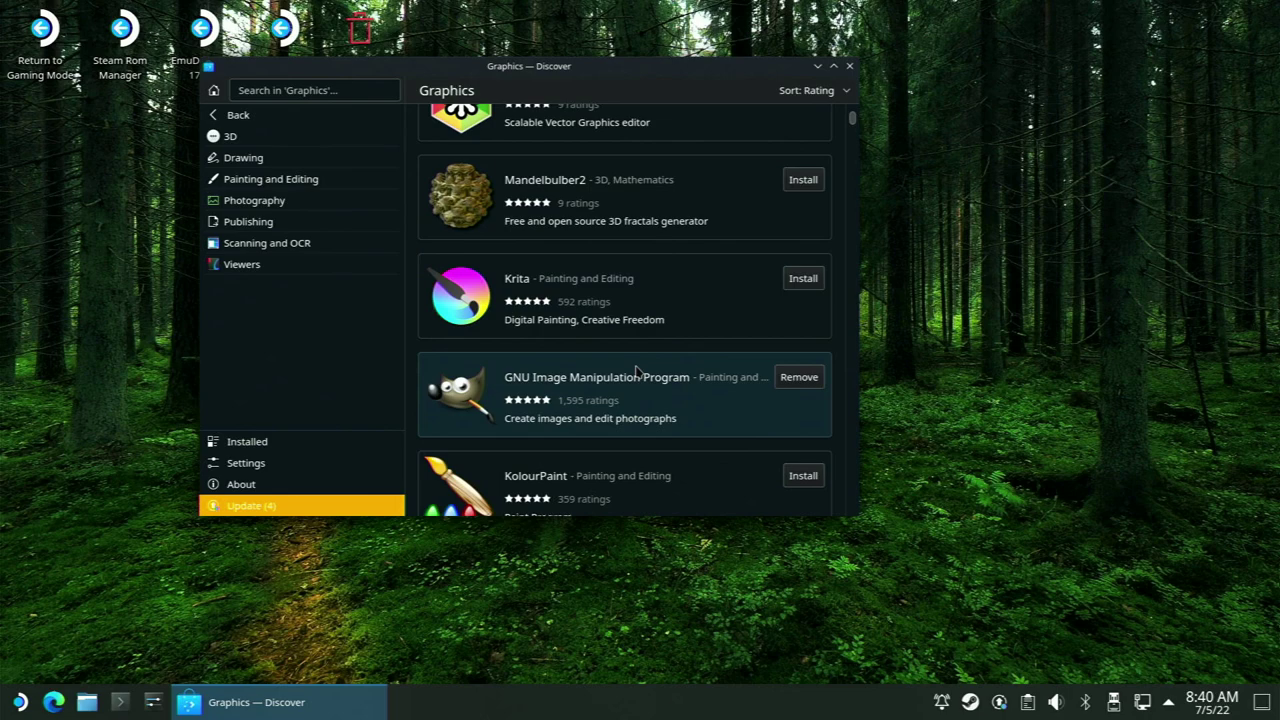
pyautogui.scroll(-2, 636, 372)
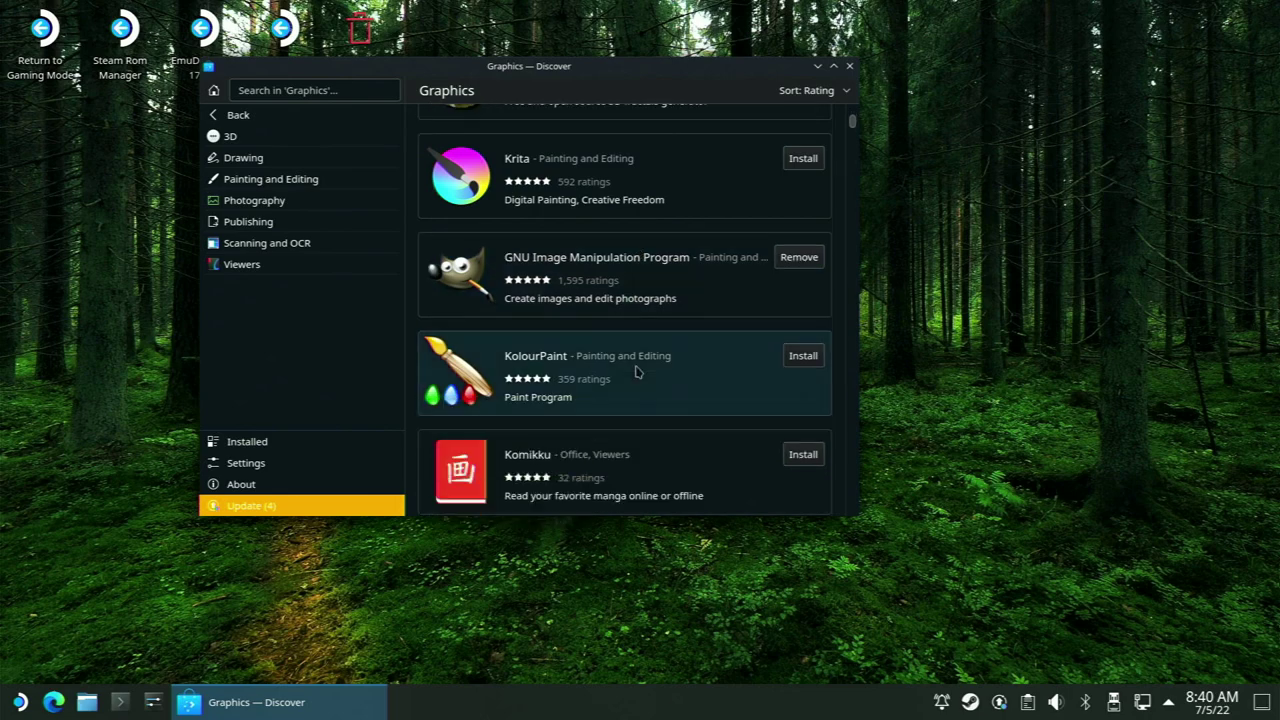
pyautogui.click(849, 66)
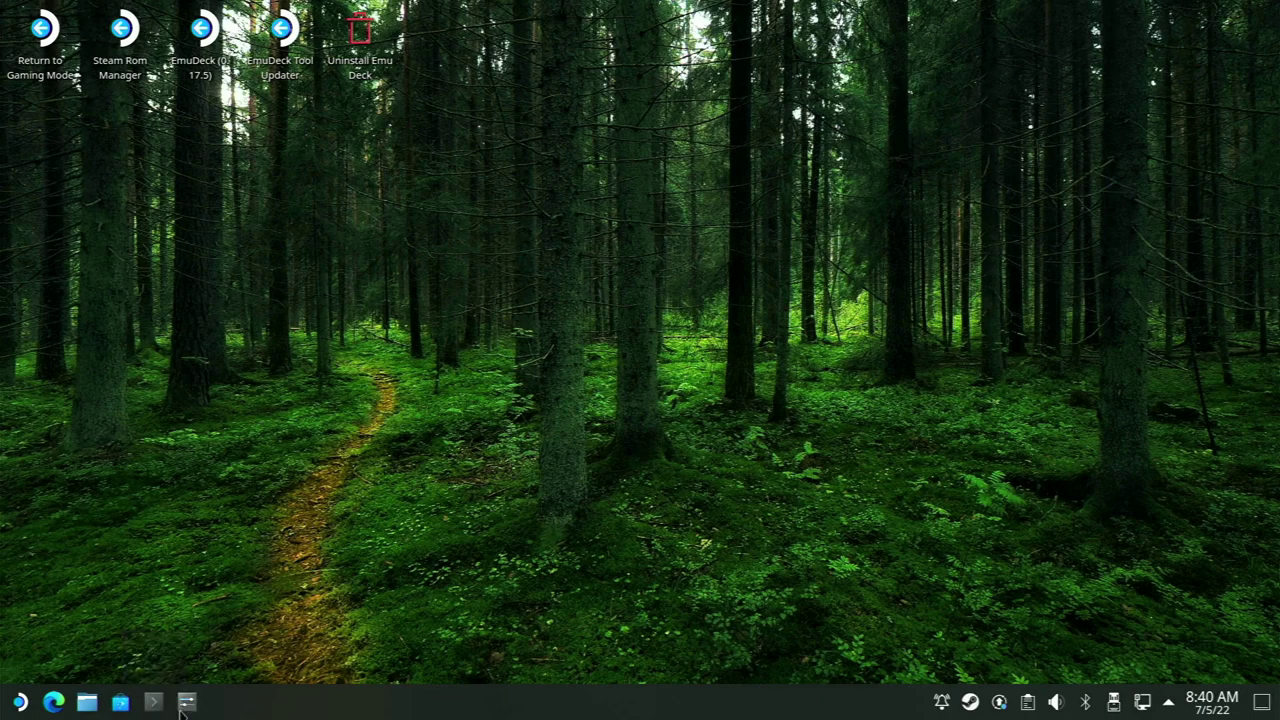
# Step: Open Display Configuration in System Settings and show the properties of the HDMI TO USB (DisplayPort-0) device
pyautogui.click(187, 704)
pyautogui.scroll(-1, 180, 130)
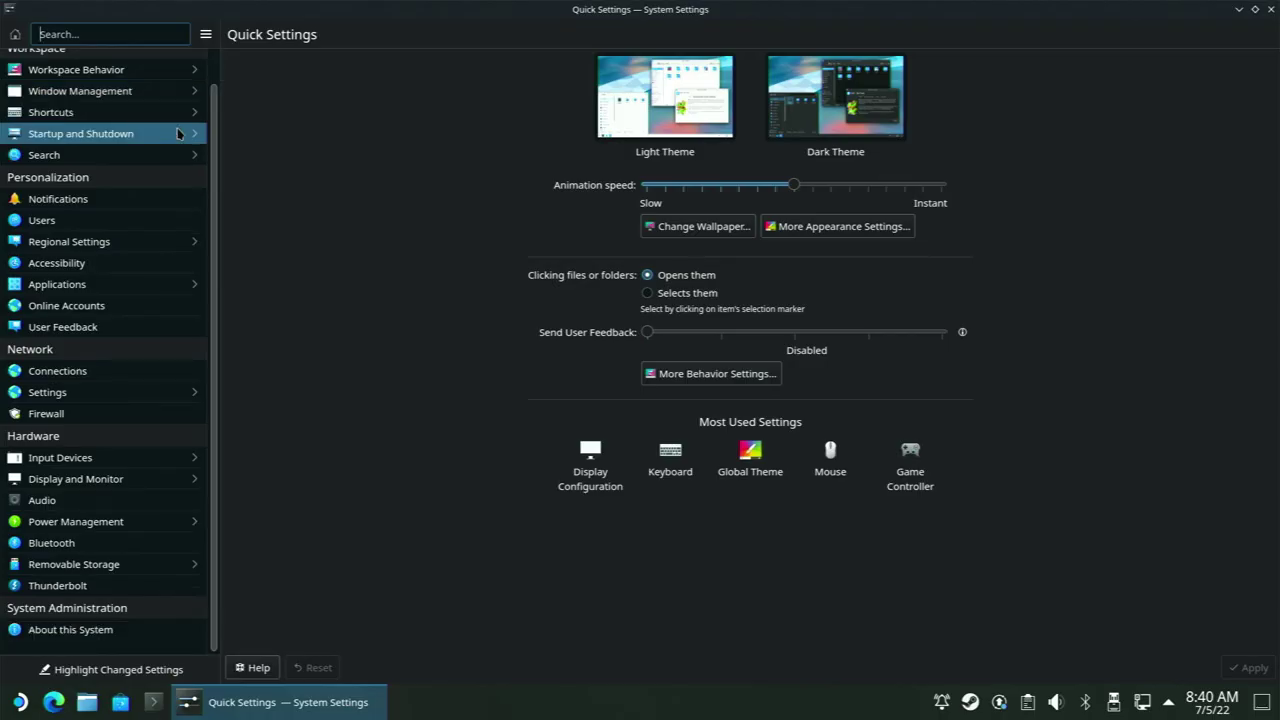
pyautogui.scroll(1, 175, 133)
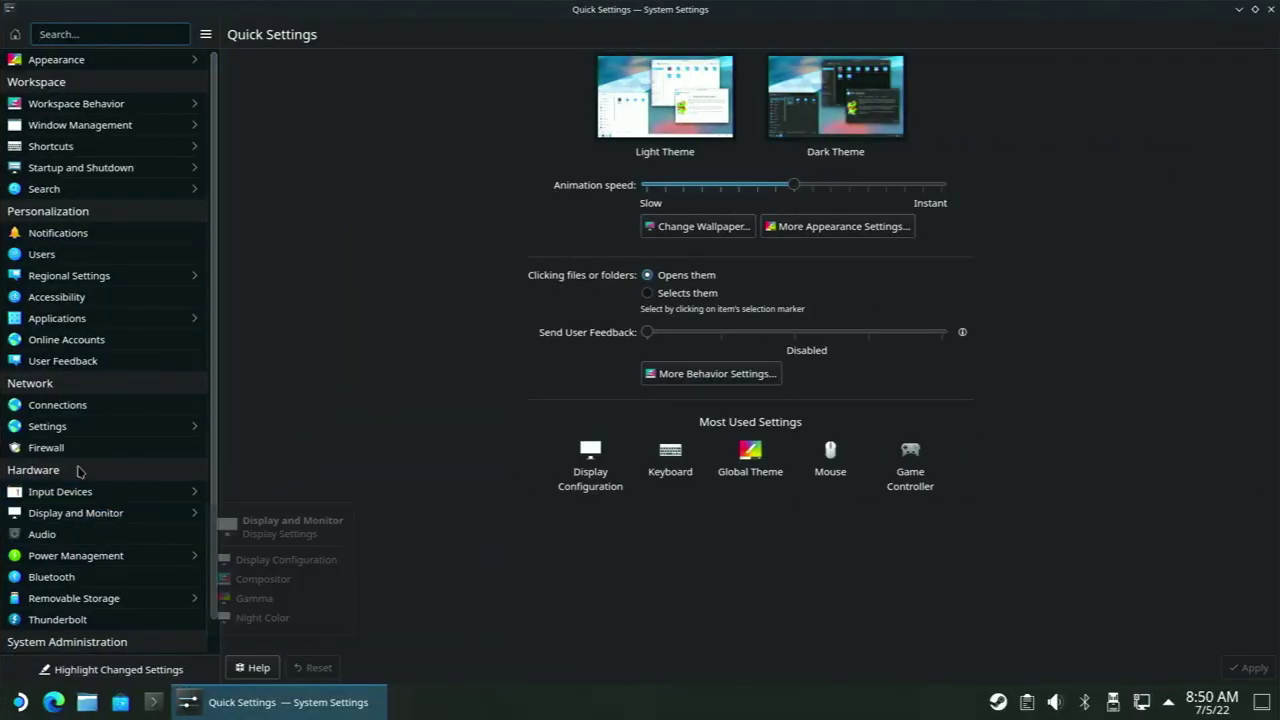
pyautogui.click(75, 512)
pyautogui.click(852, 332)
pyautogui.click(849, 377)
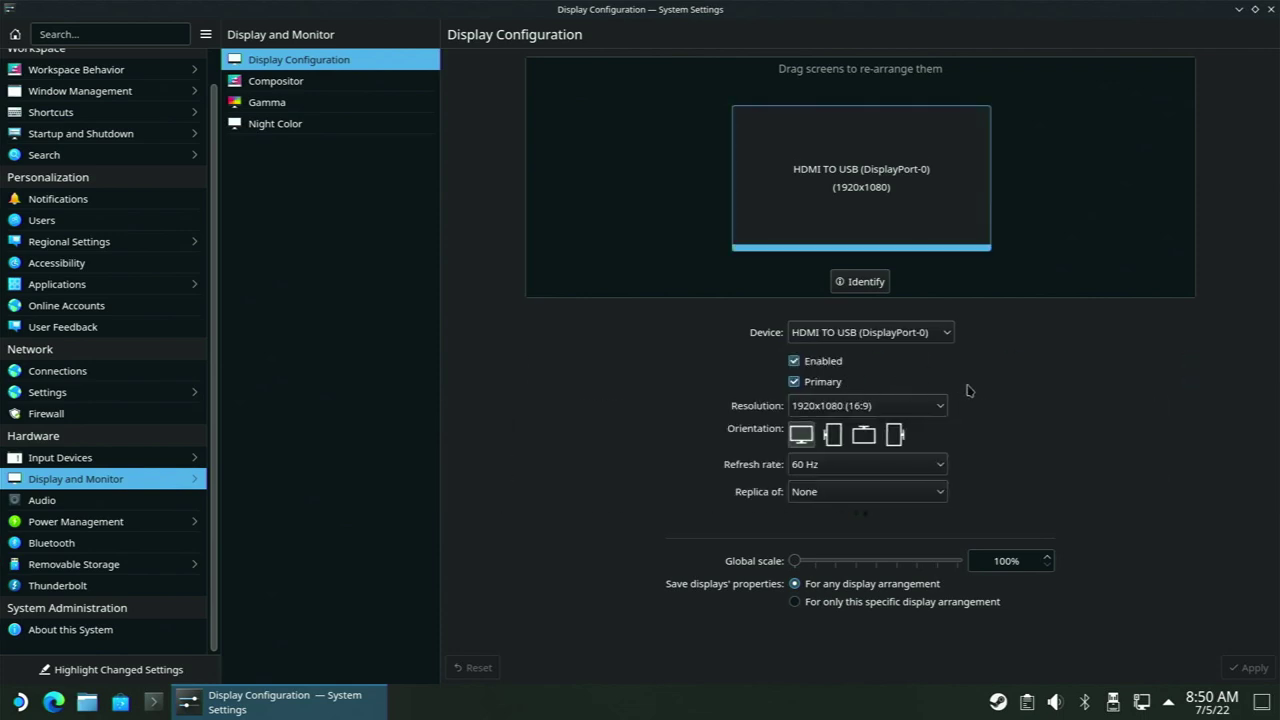
# Step: Review the available display devices and show the properties of the Laptop Screen
pyautogui.click(910, 338)
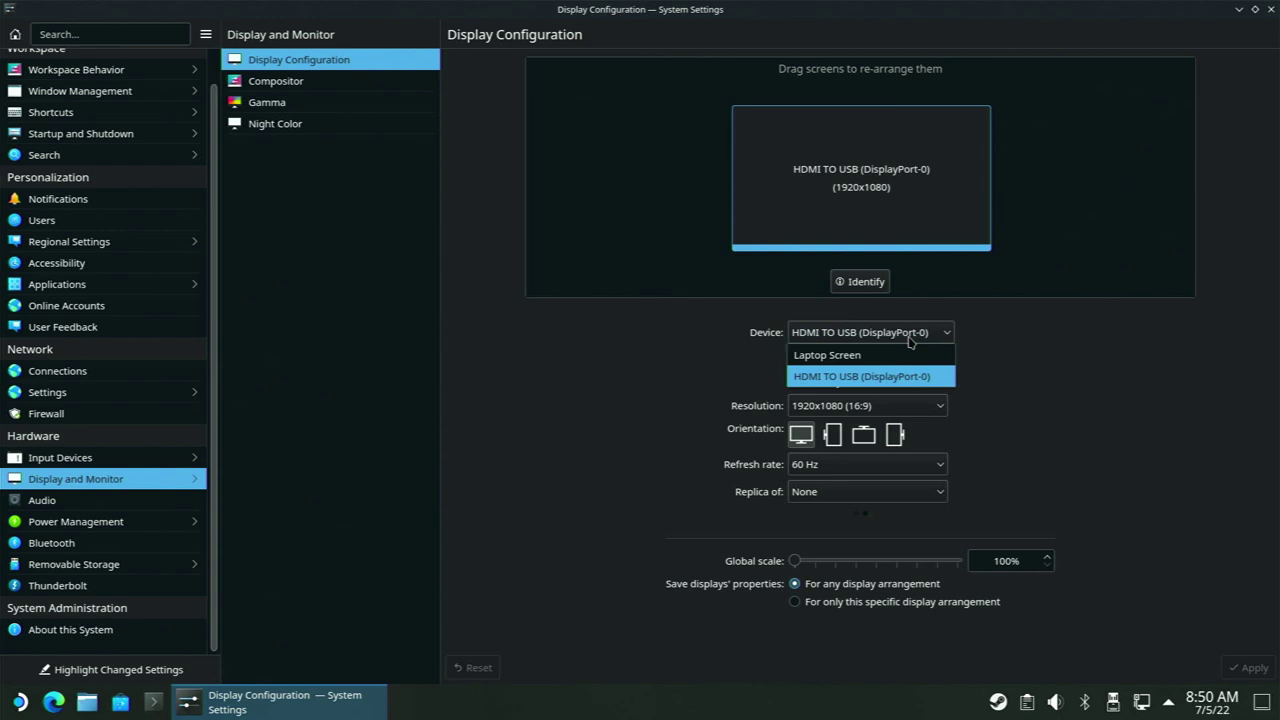
pyautogui.click(910, 340)
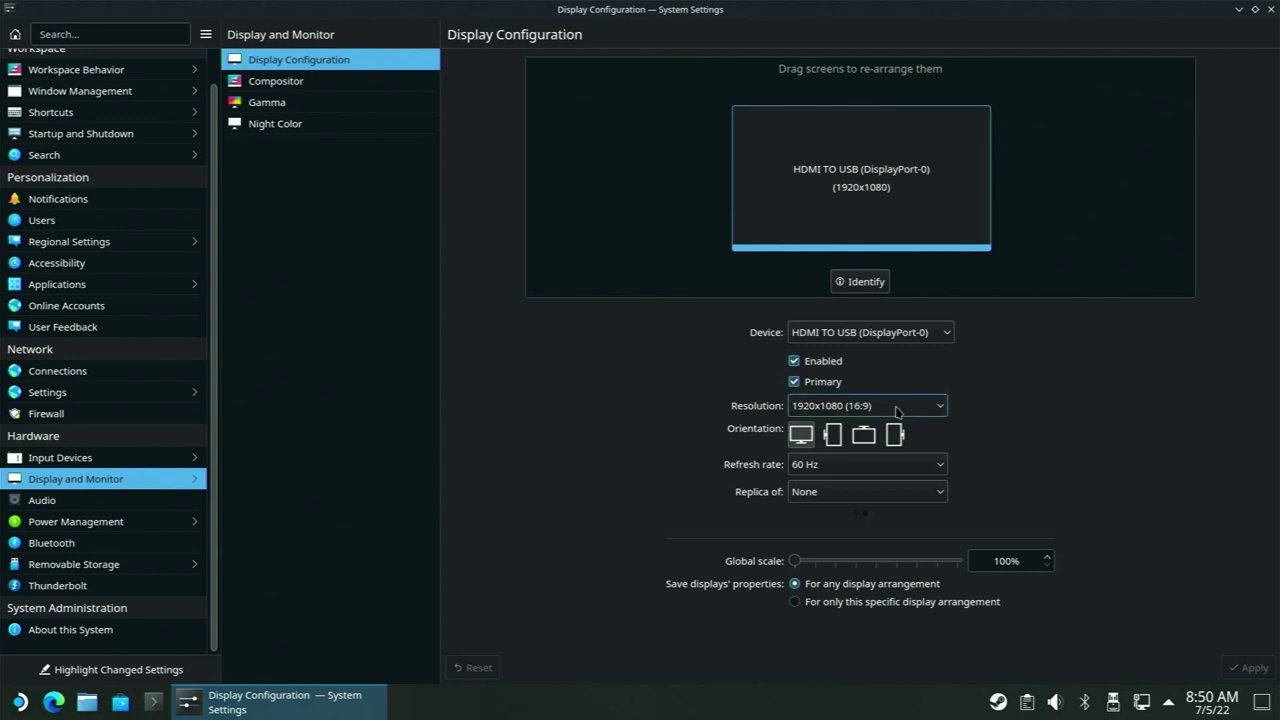
pyautogui.click(893, 335)
pyautogui.click(868, 356)
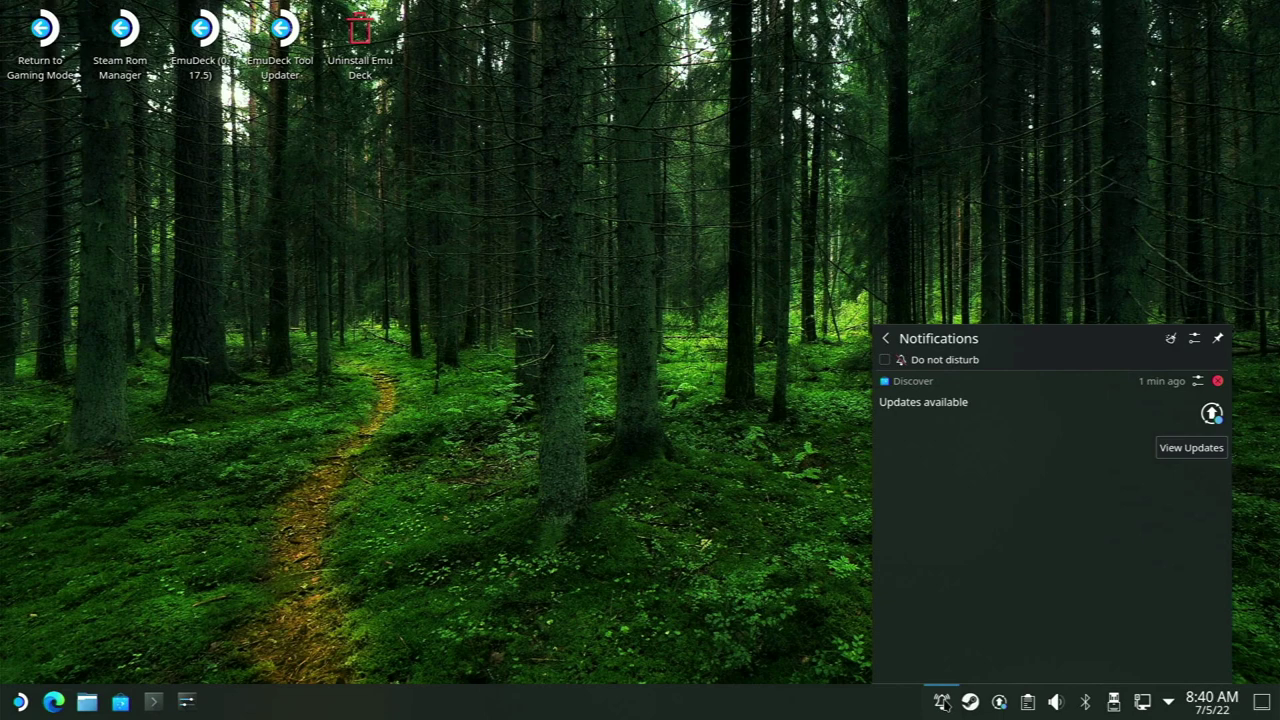
# Step: View the available updates from the Discover notification, install all of them, and close Discover
pyautogui.click(1190, 450)
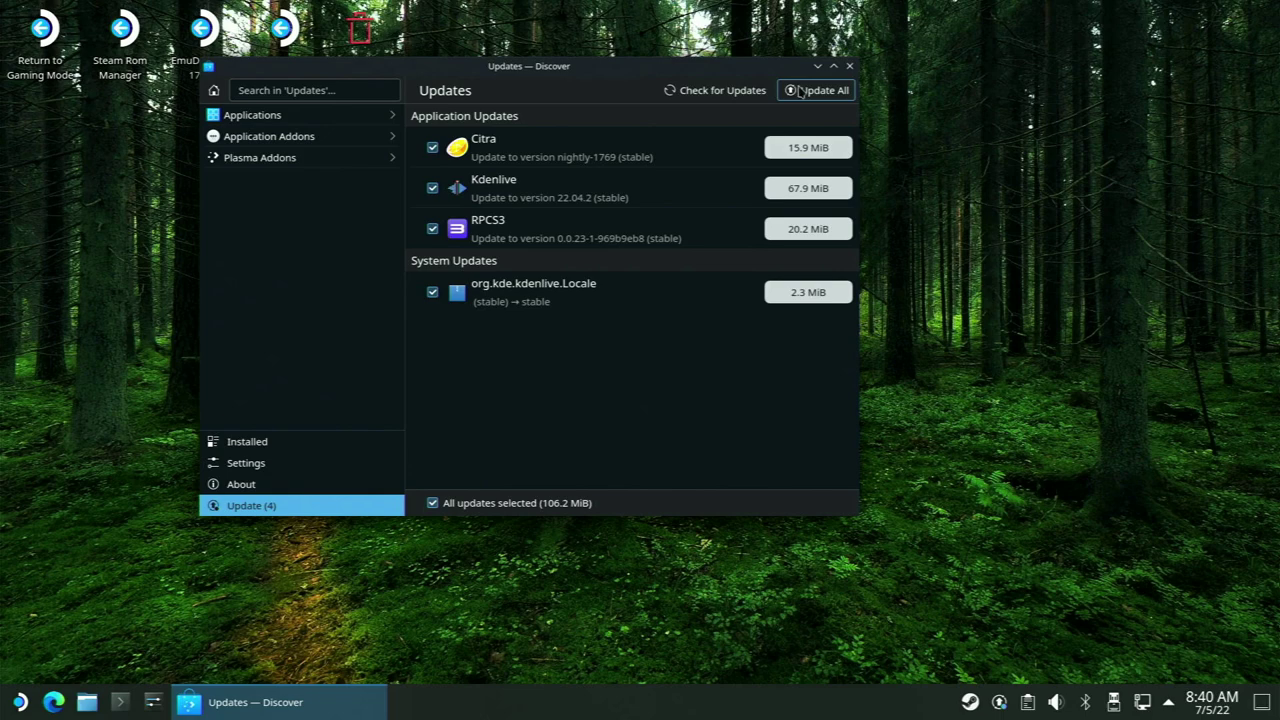
pyautogui.click(800, 91)
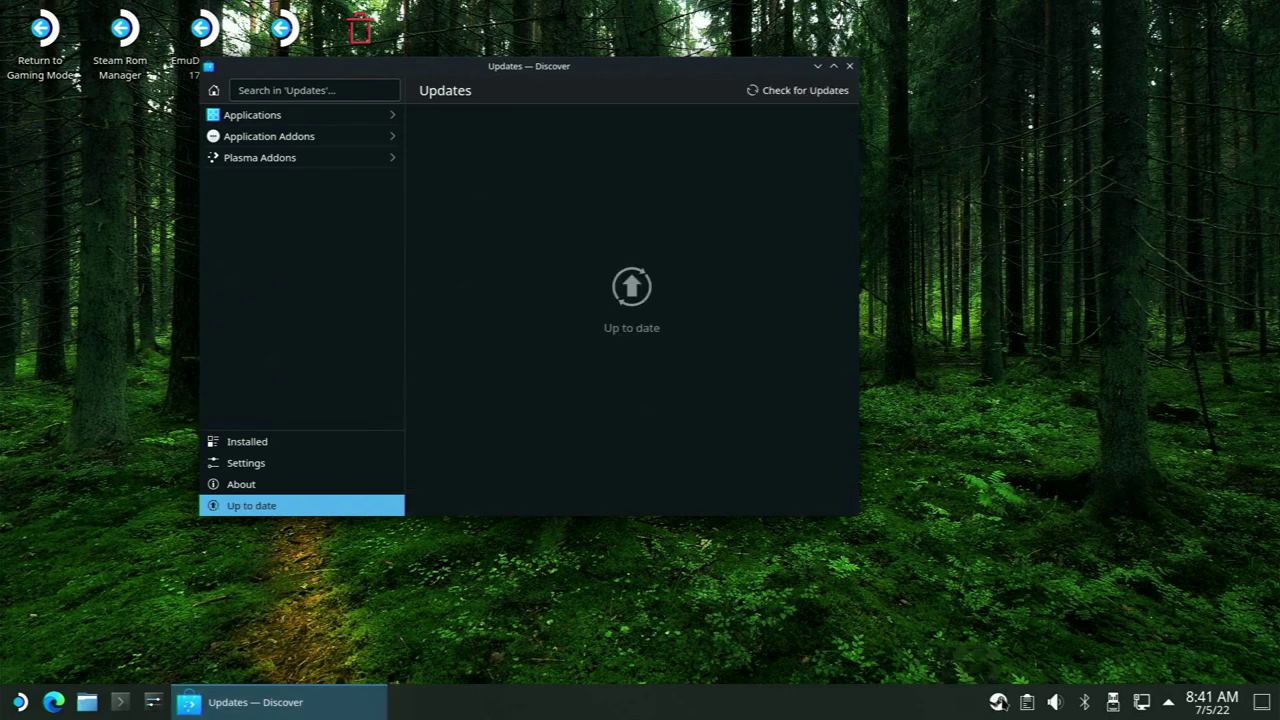
pyautogui.click(849, 68)
# Step: Review the clipboard history and the hidden status and notification items in the system tray
pyautogui.click(1035, 707)
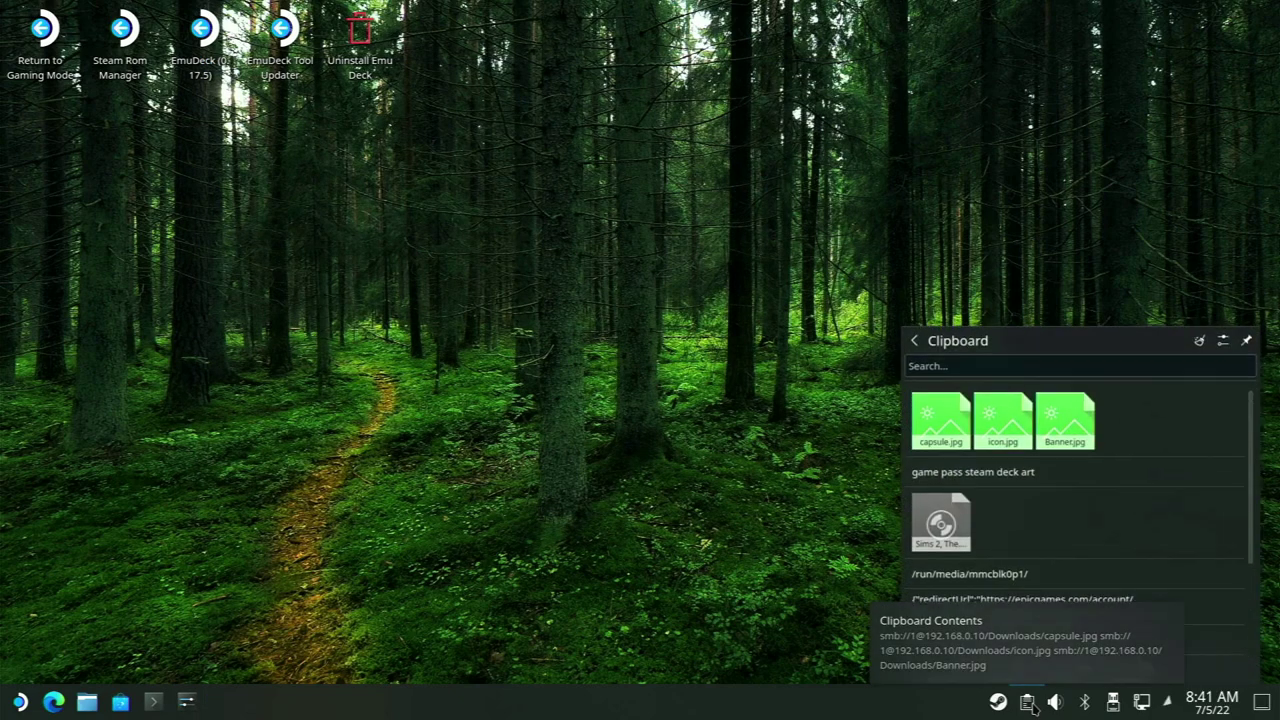
pyautogui.click(1035, 707)
pyautogui.click(1035, 707)
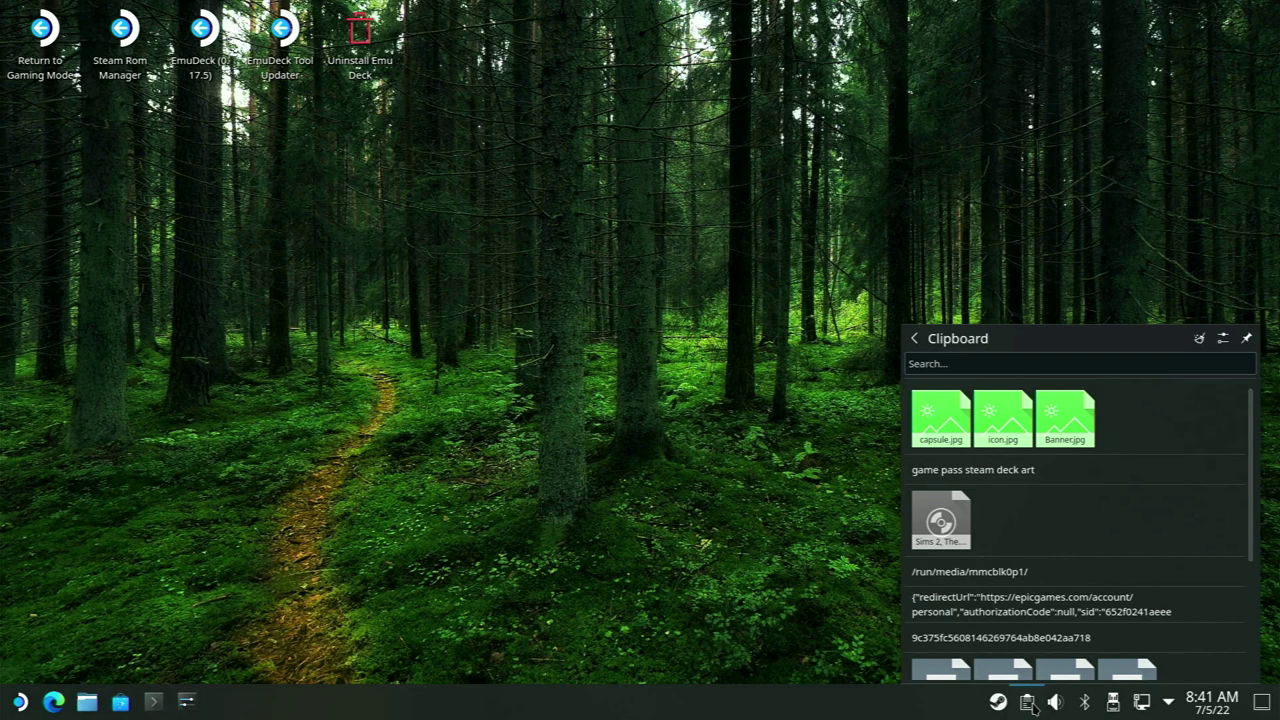
pyautogui.click(1035, 707)
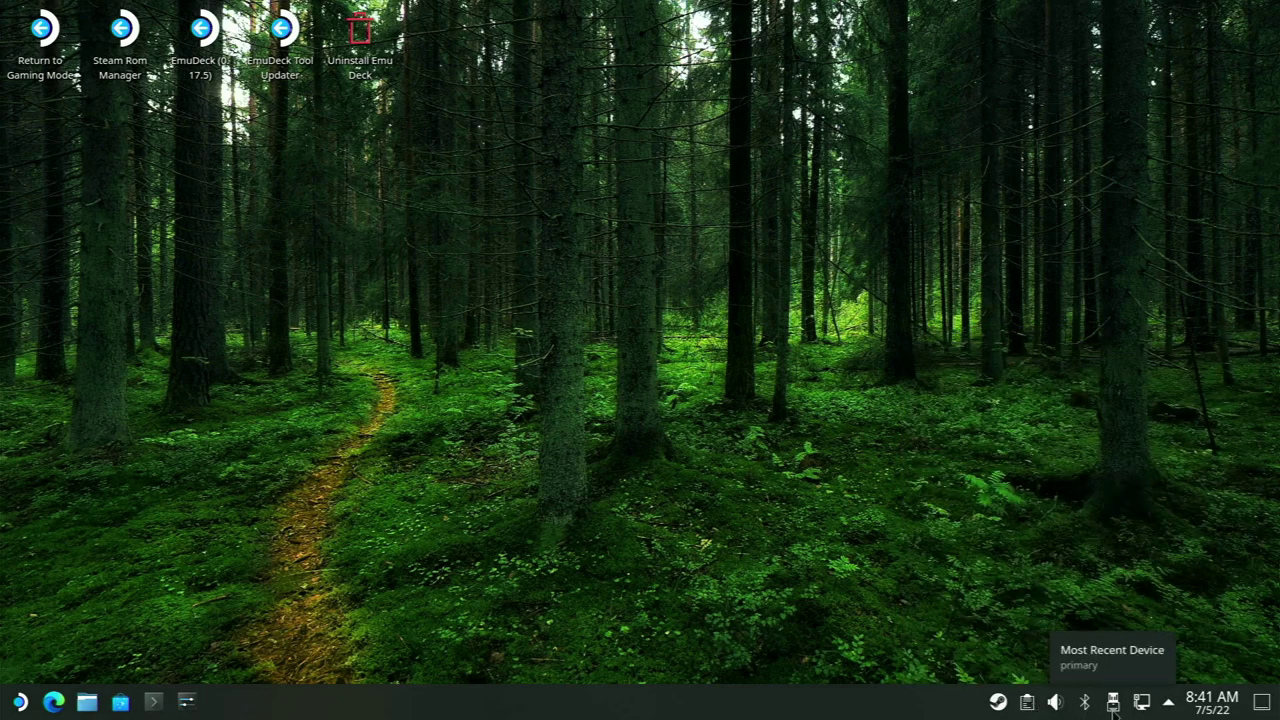
pyautogui.click(1168, 703)
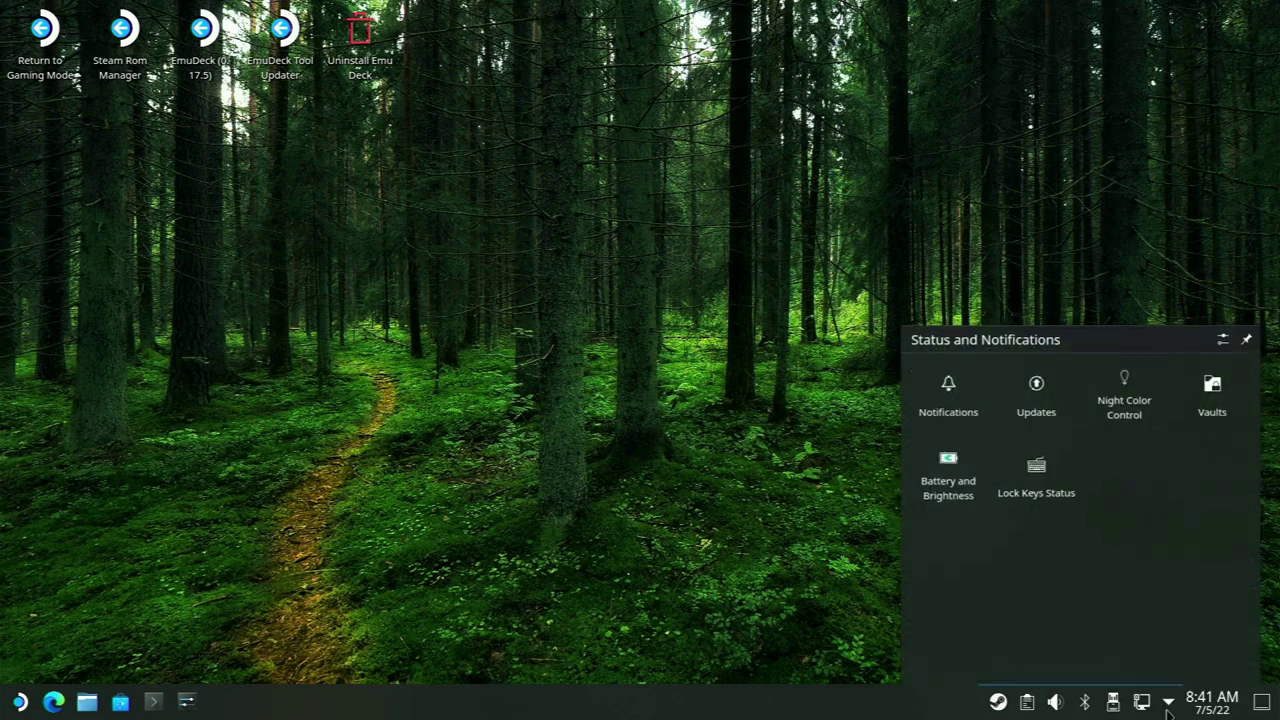
pyautogui.click(1168, 705)
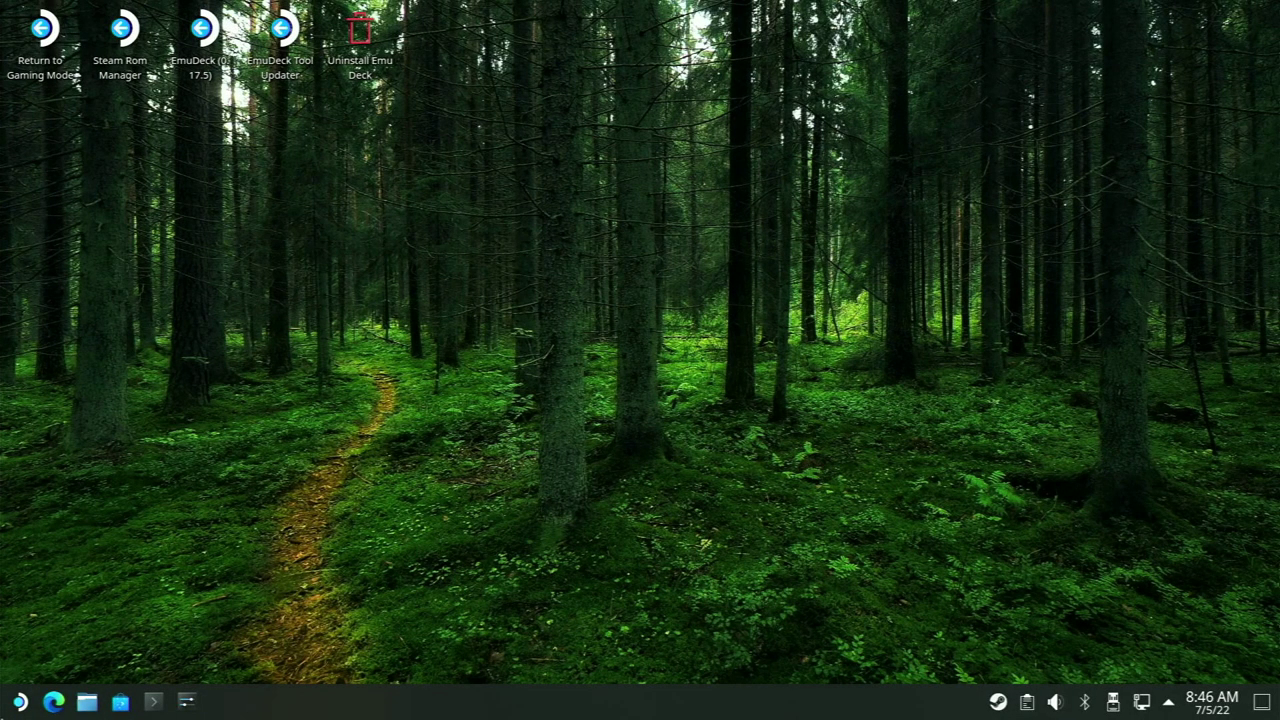
# Step: Open the Microsoft Edge browser from the desktop
pyautogui.click(55, 703)
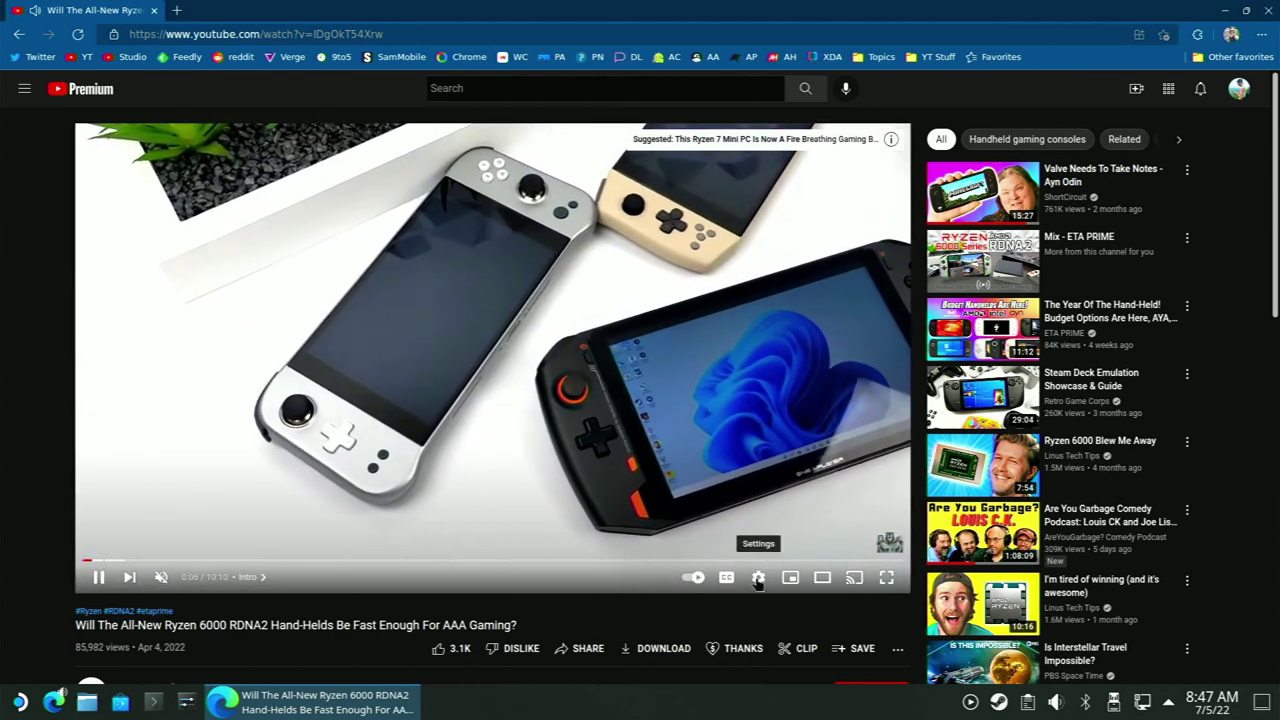
# Step: Set the YouTube video's playback quality to 1080p60 and switch the player to full screen
pyautogui.click(759, 579)
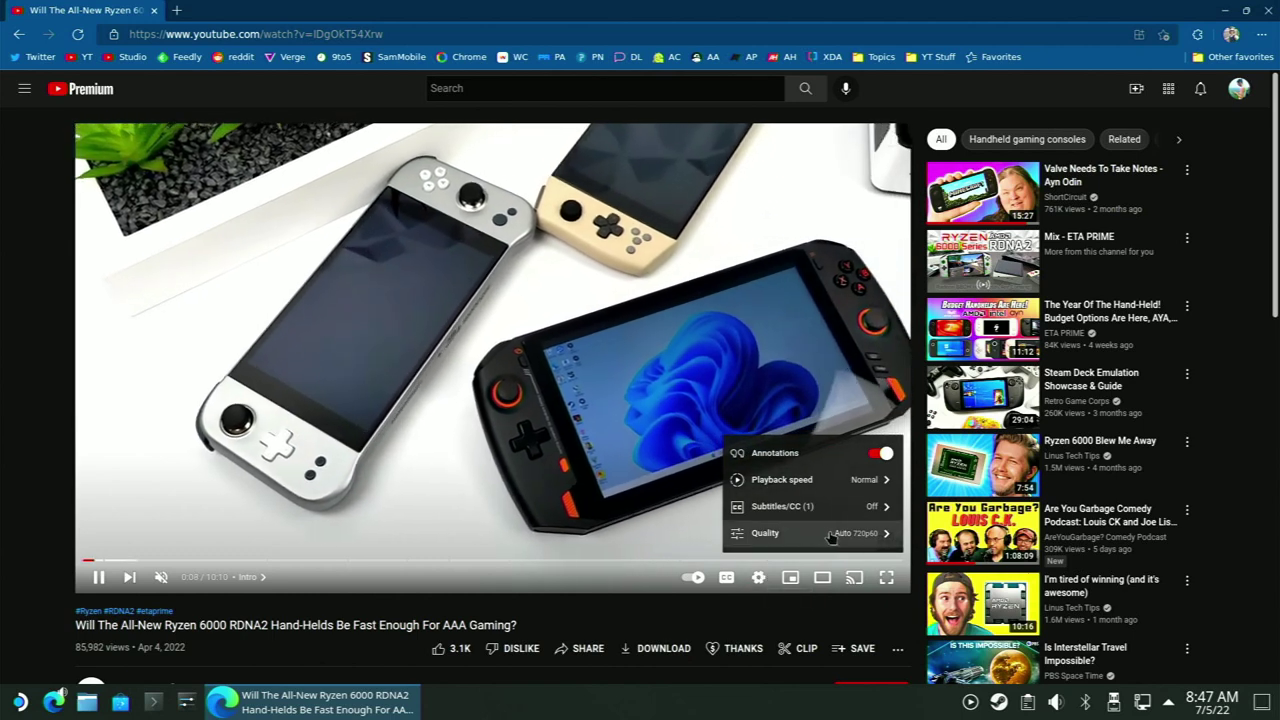
pyautogui.click(836, 533)
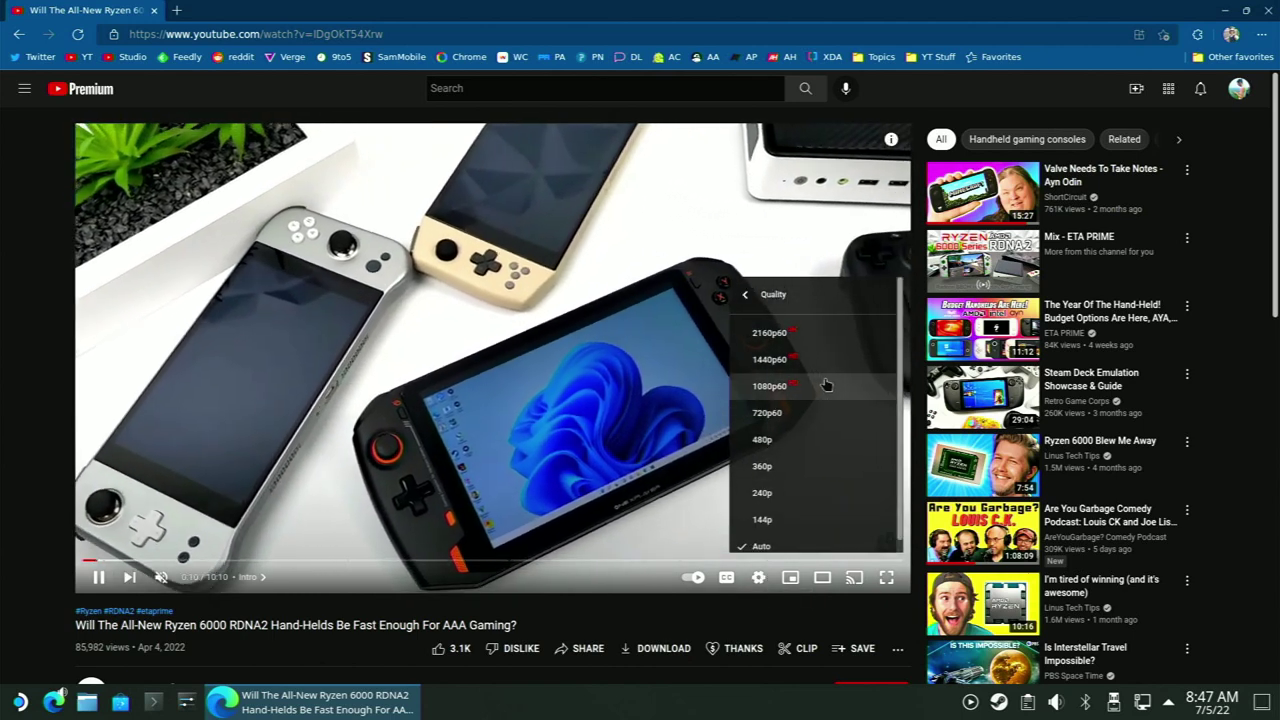
pyautogui.click(825, 385)
pyautogui.doubleClick(825, 388)
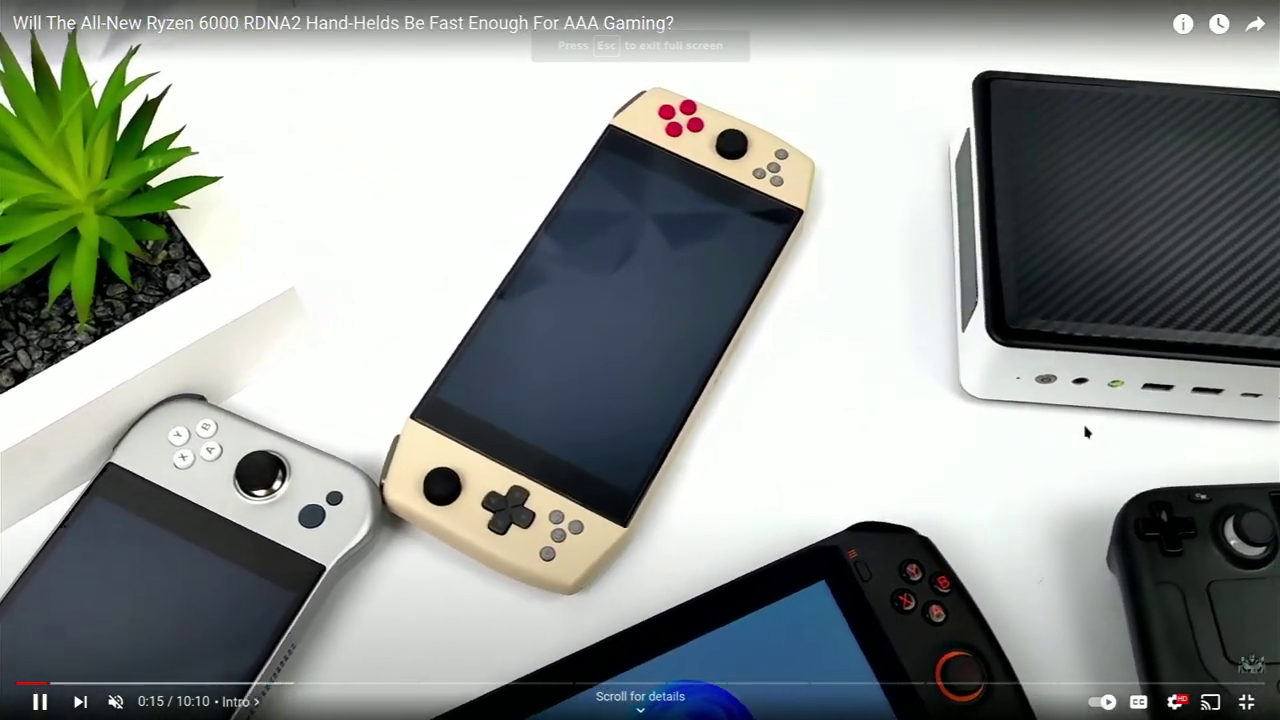
# Step: Raise the full-screen video's playback quality to 2160p60
pyautogui.click(1175, 702)
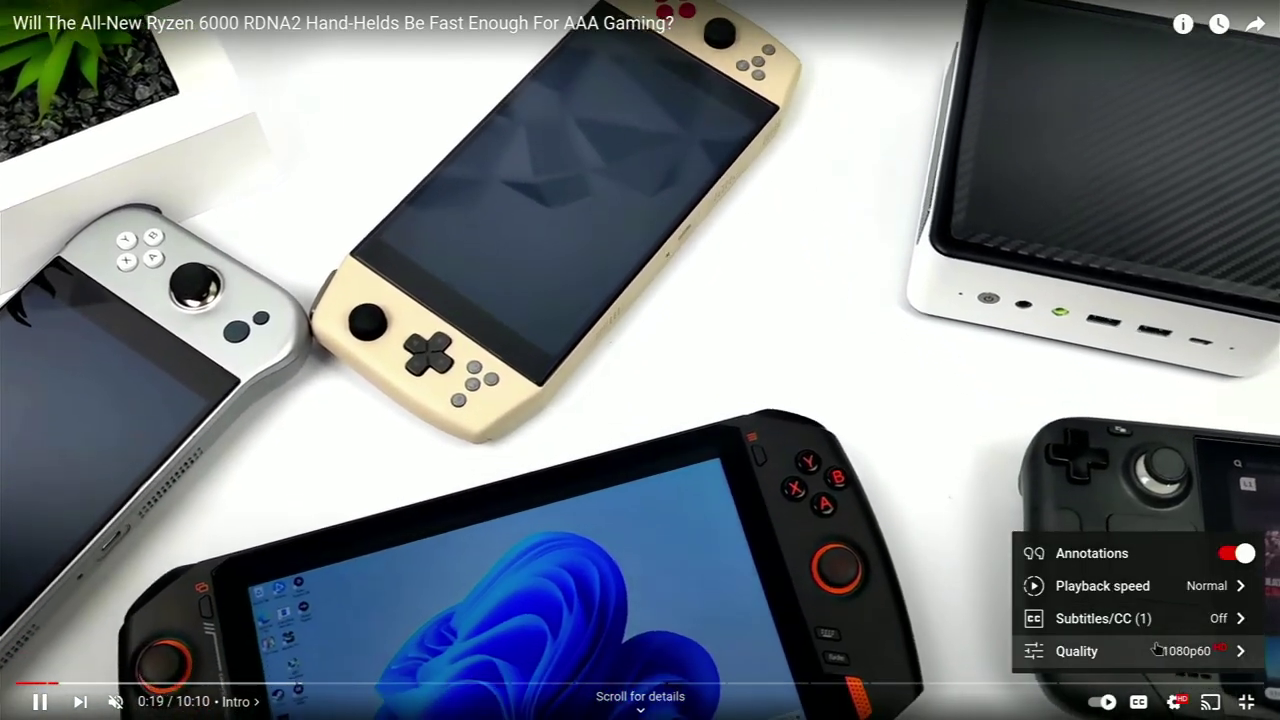
pyautogui.click(1162, 652)
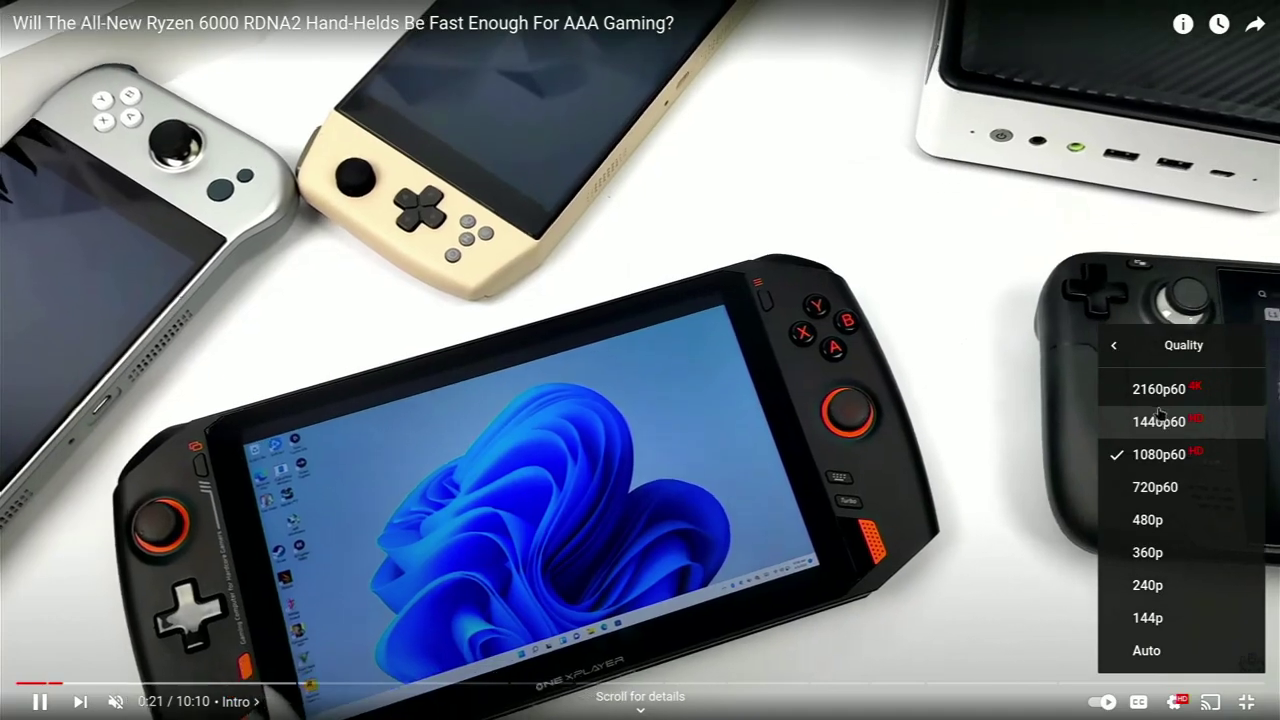
pyautogui.click(1158, 389)
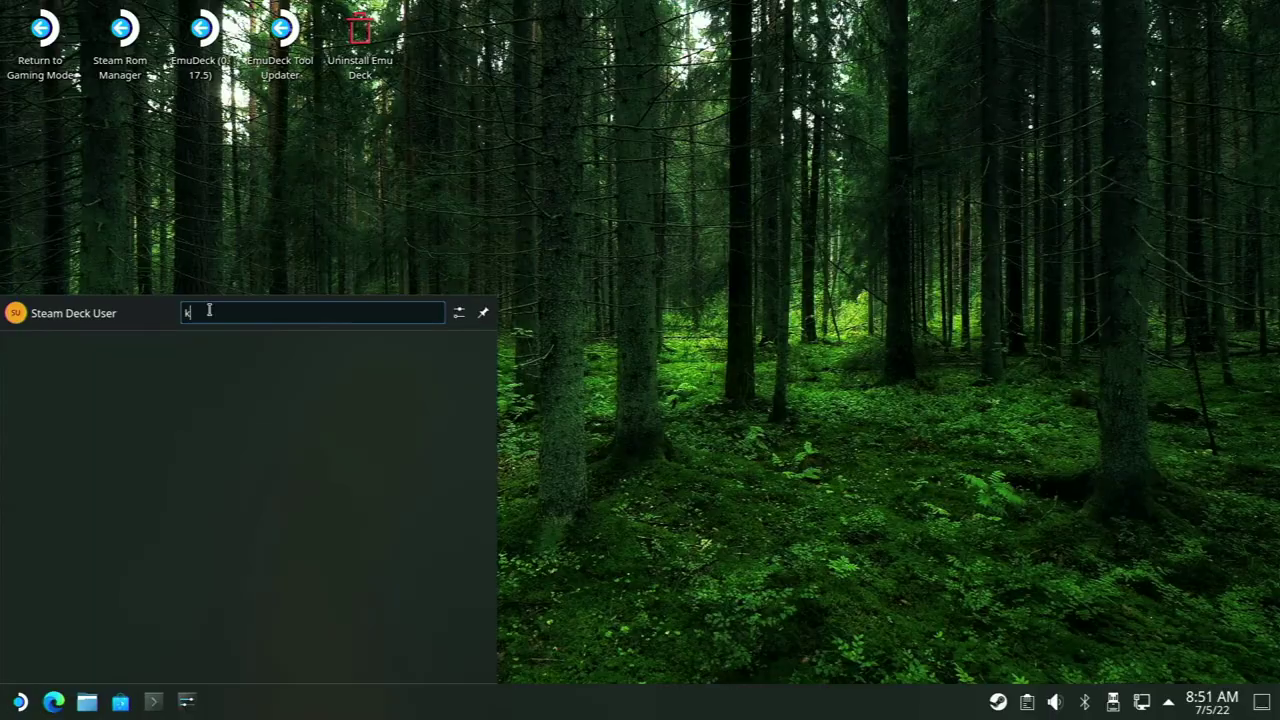
# Step: Find the Kdenlive video editor by searching the application launcher for "kde", start it and maximize its window
pyautogui.write('kde')
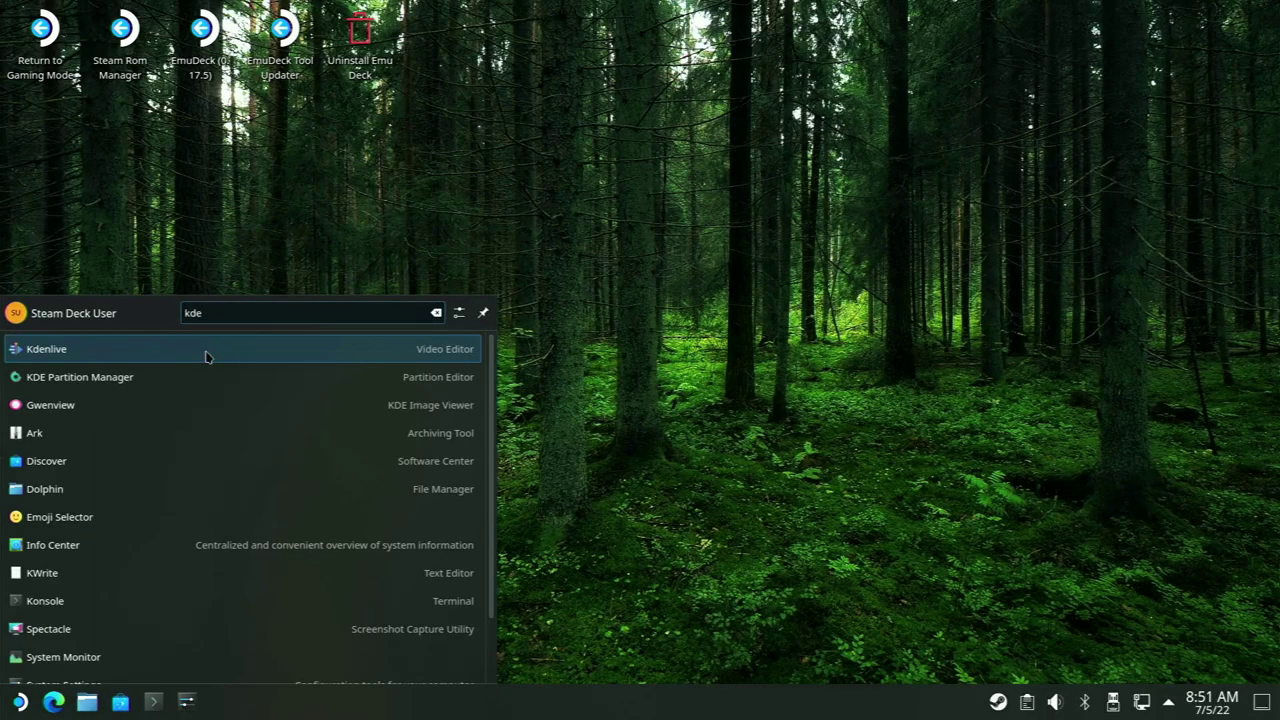
pyautogui.click(205, 358)
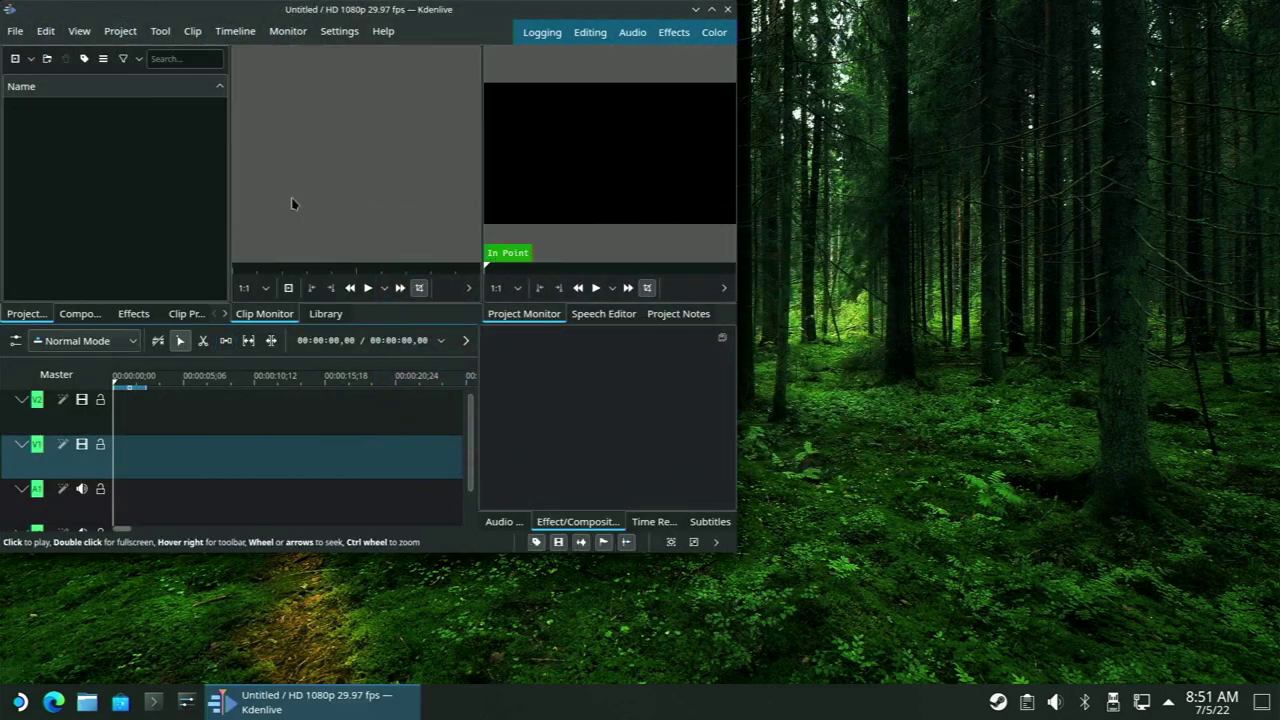
pyautogui.click(713, 11)
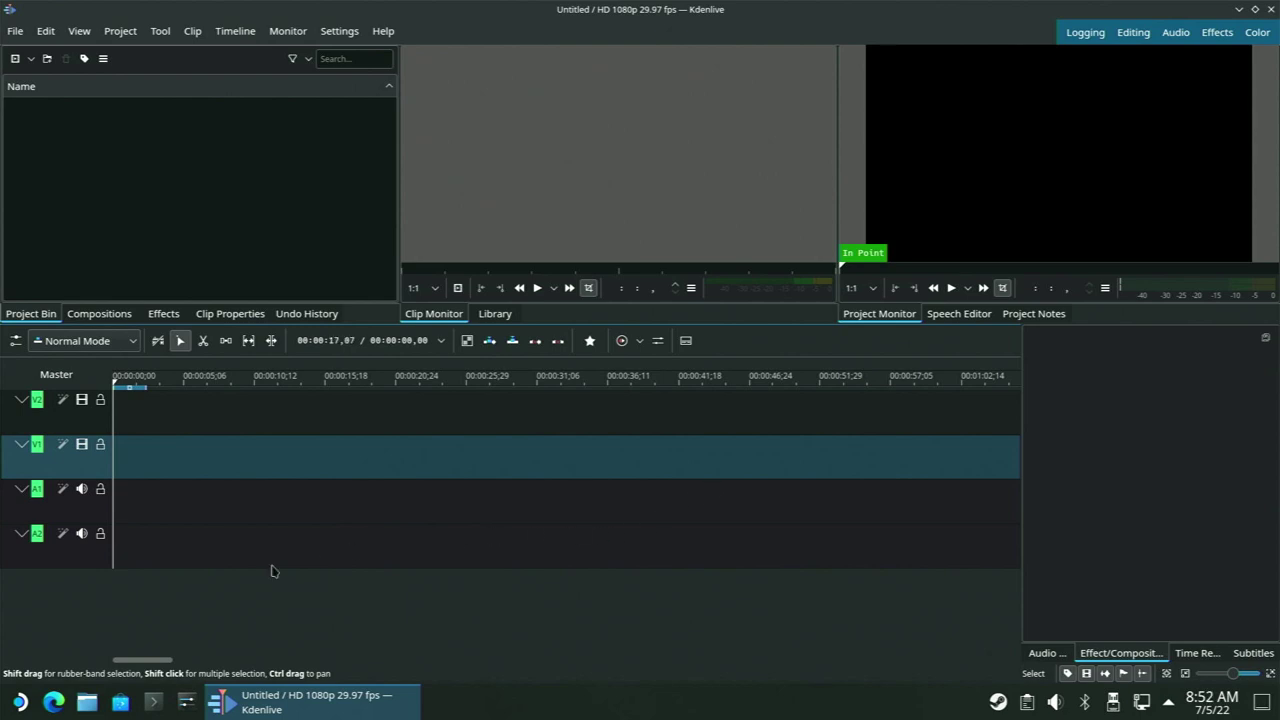
# Step: Find OBS Studio by searching the application launcher for "obs", start it and maximize its window
pyautogui.click(27, 706)
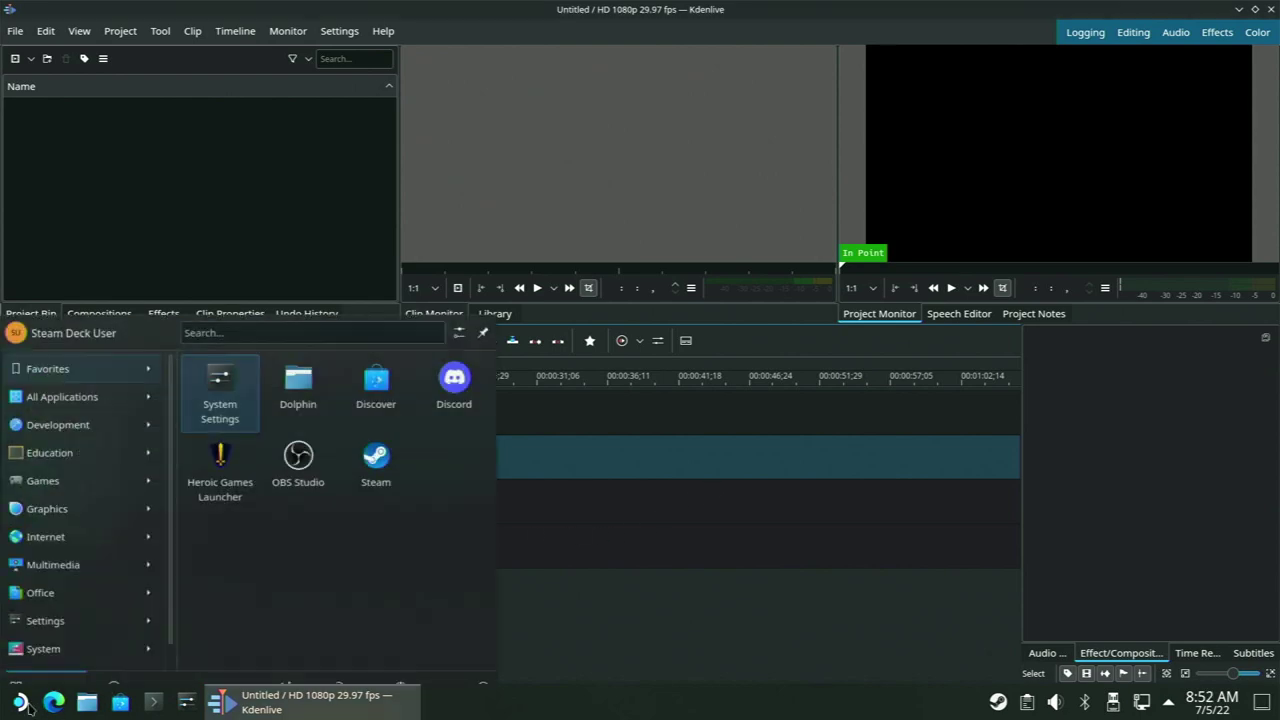
pyautogui.write('obs')
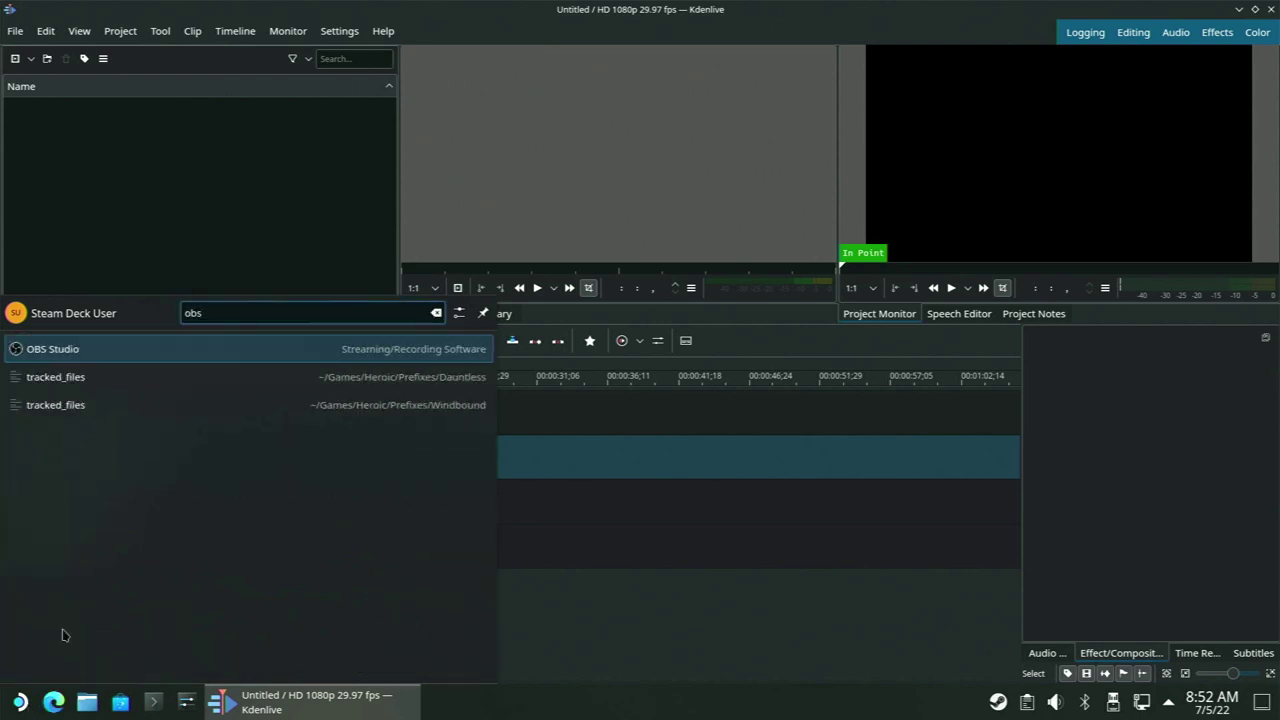
pyautogui.click(110, 349)
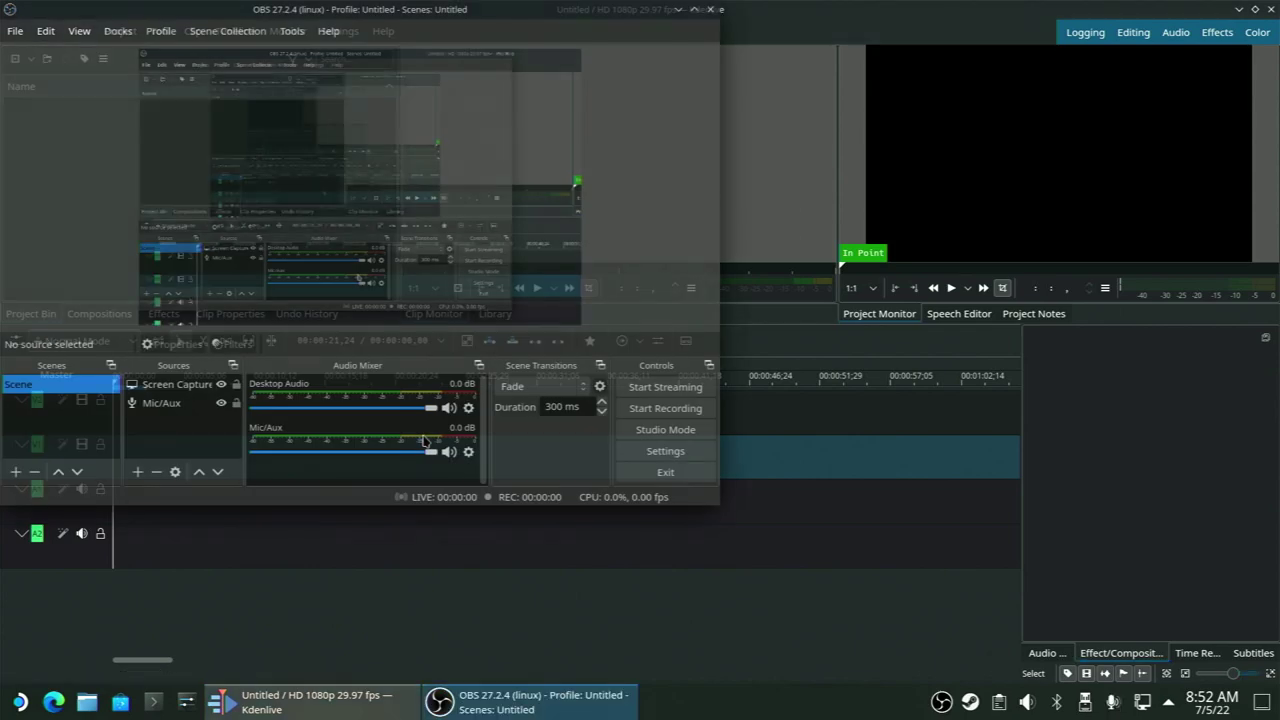
pyautogui.click(694, 9)
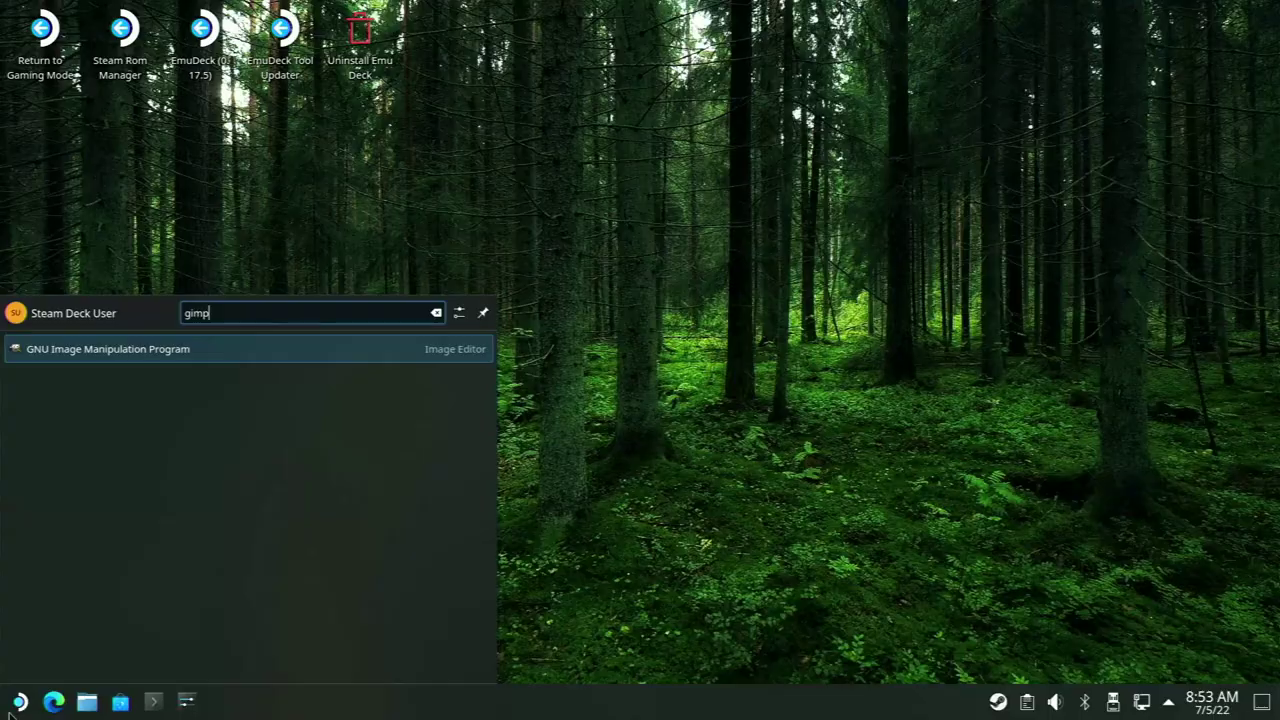
# Step: Start the GNU Image Manipulation Program in a maximized window, then bring up its Open Image dialog and dismiss it
pyautogui.press('Return')
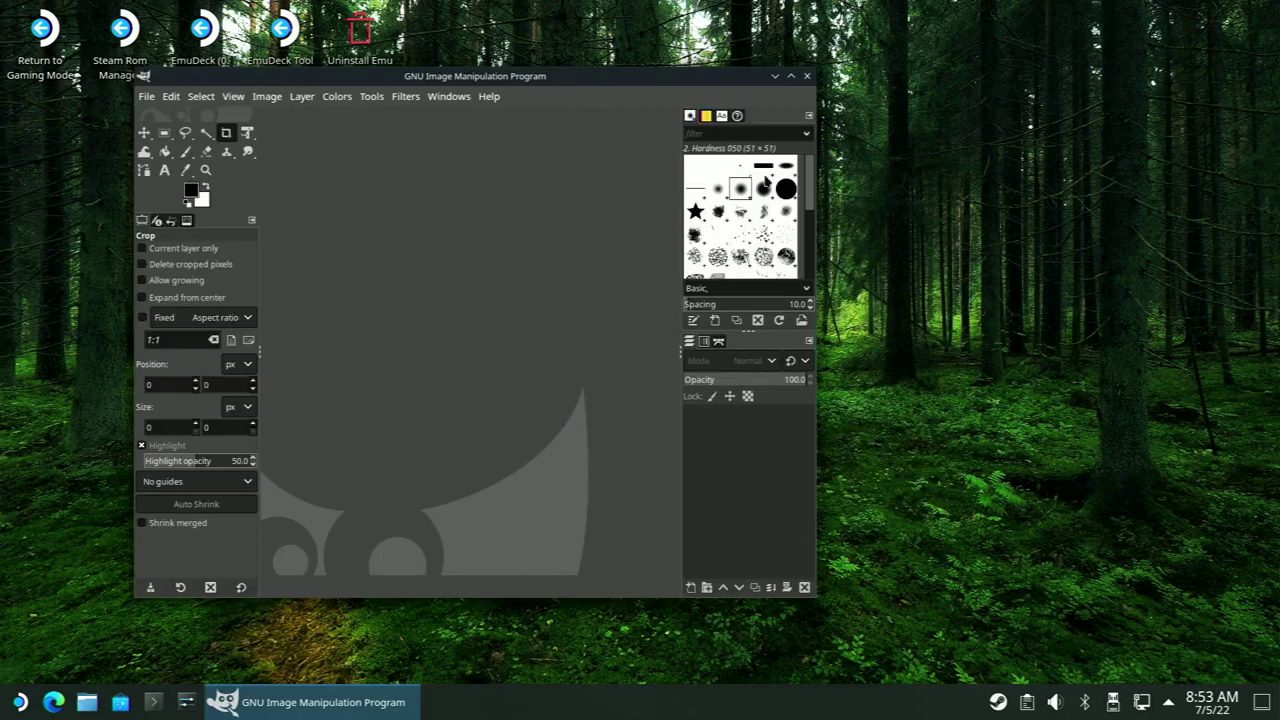
pyautogui.click(791, 79)
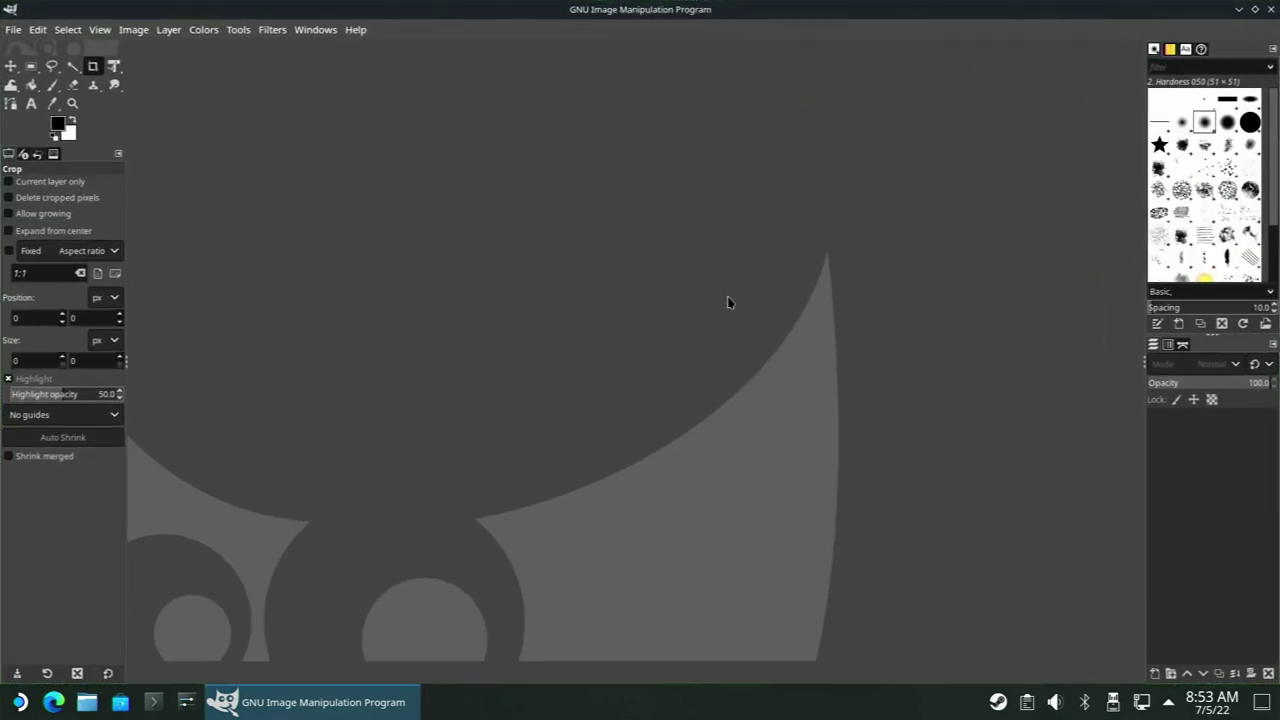
pyautogui.hotkey('ctrl', 'o')
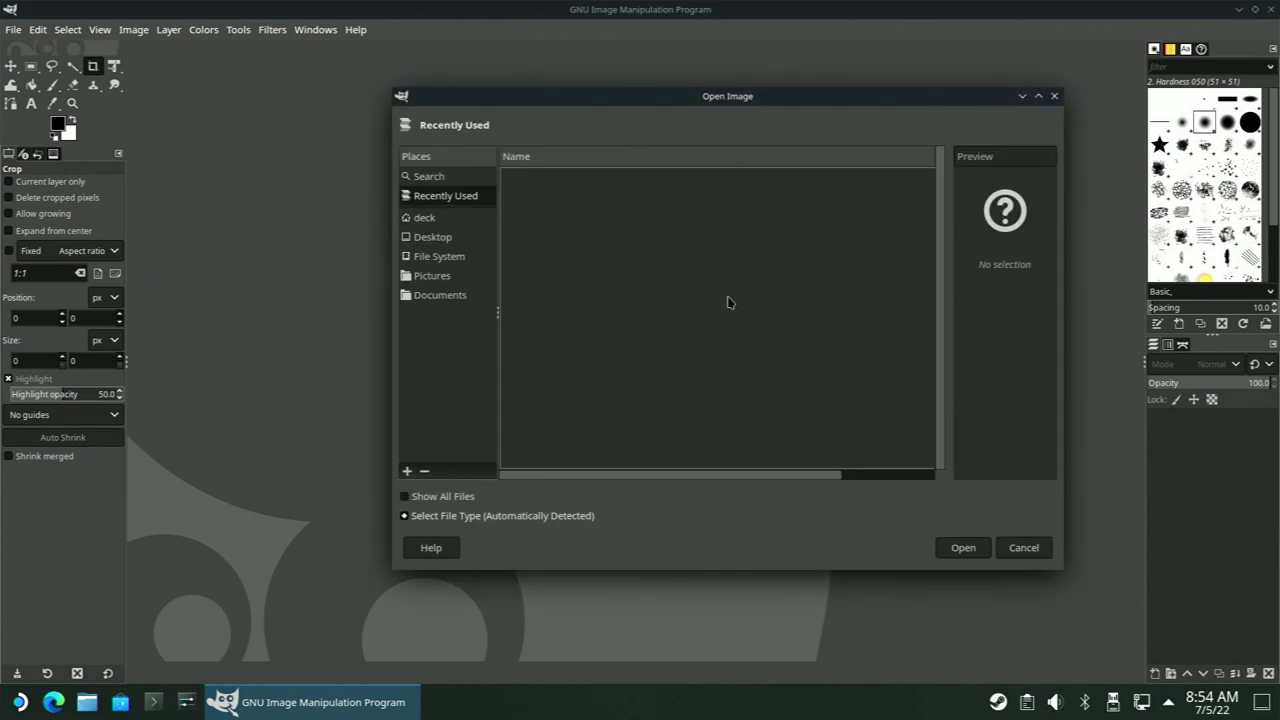
pyautogui.press('Escape')
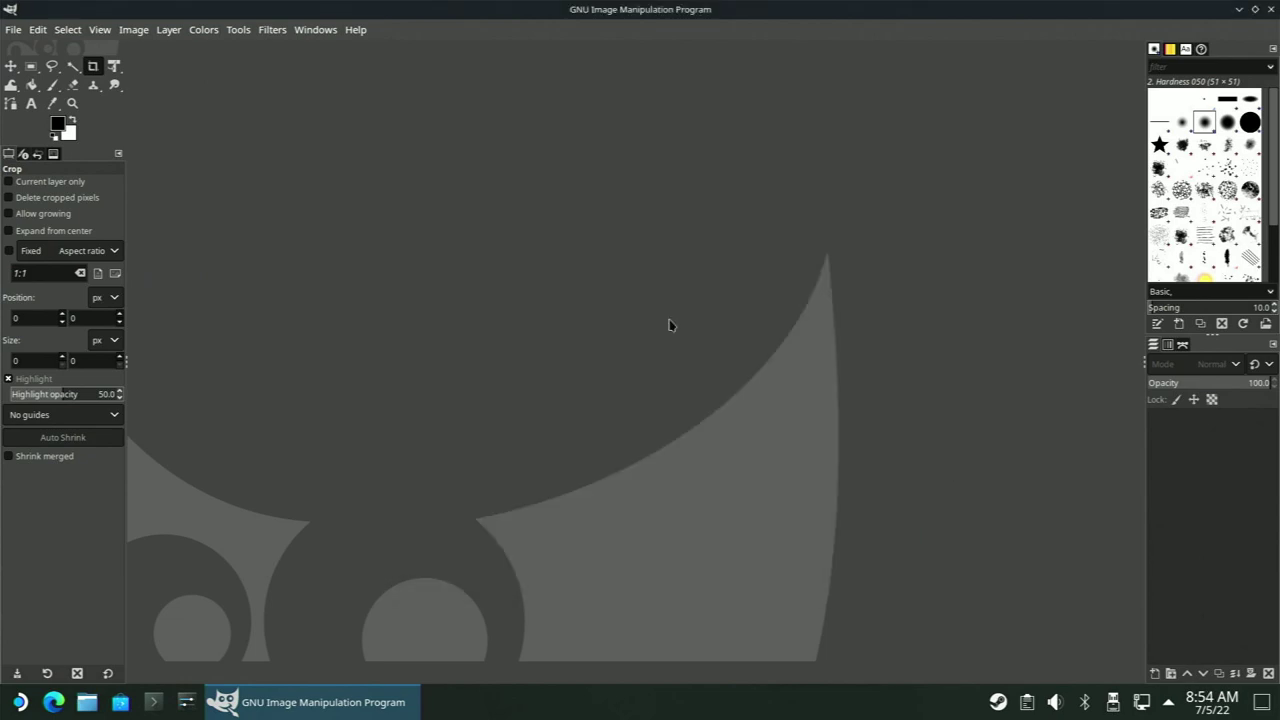